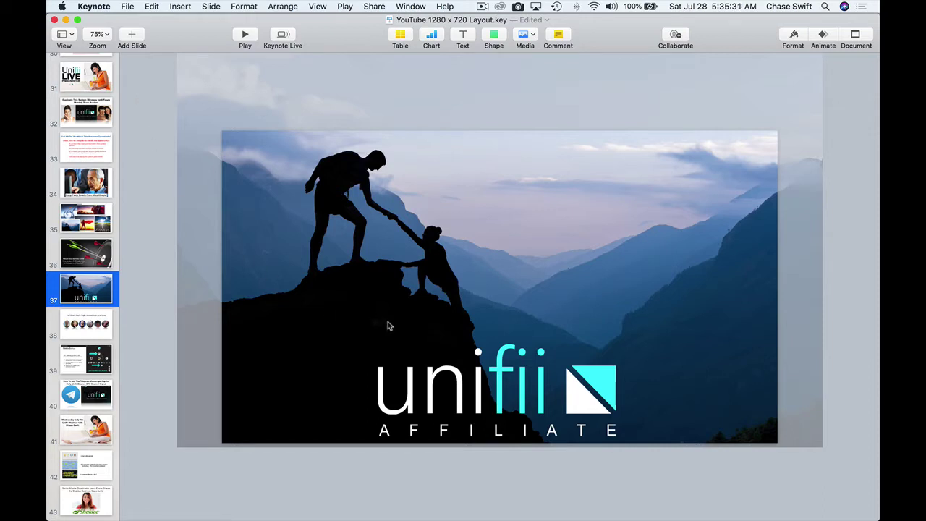
# Step: Try moving the Unifii Affiliate logo up and to the left on slide 37, undoing each move
pyautogui.moveTo(568, 400); pyautogui.dragTo(475, 342)
pyautogui.press('super+z')
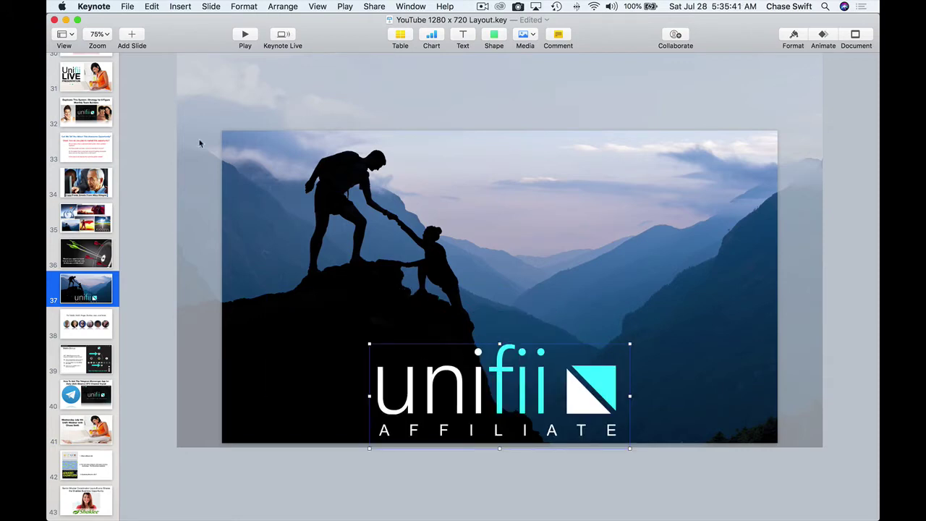
pyautogui.click(136, 142)
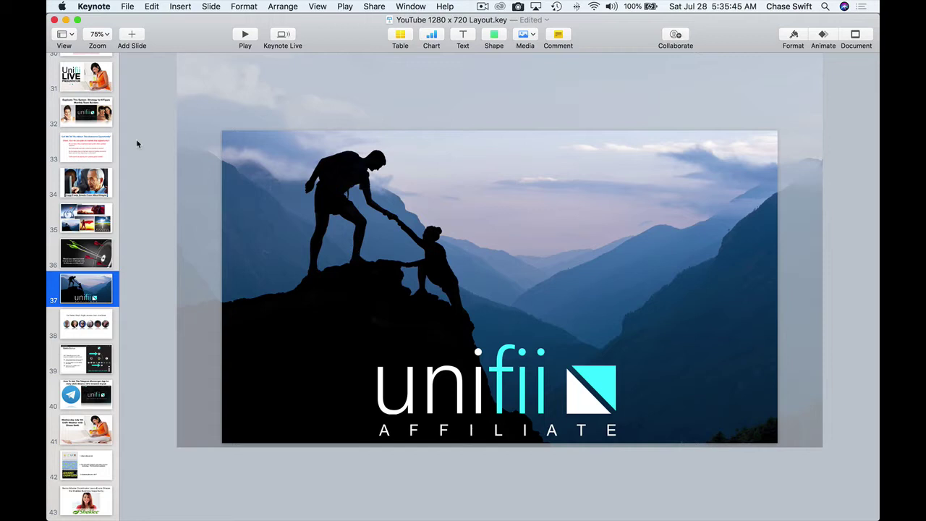
pyautogui.moveTo(465, 392); pyautogui.dragTo(400, 370)
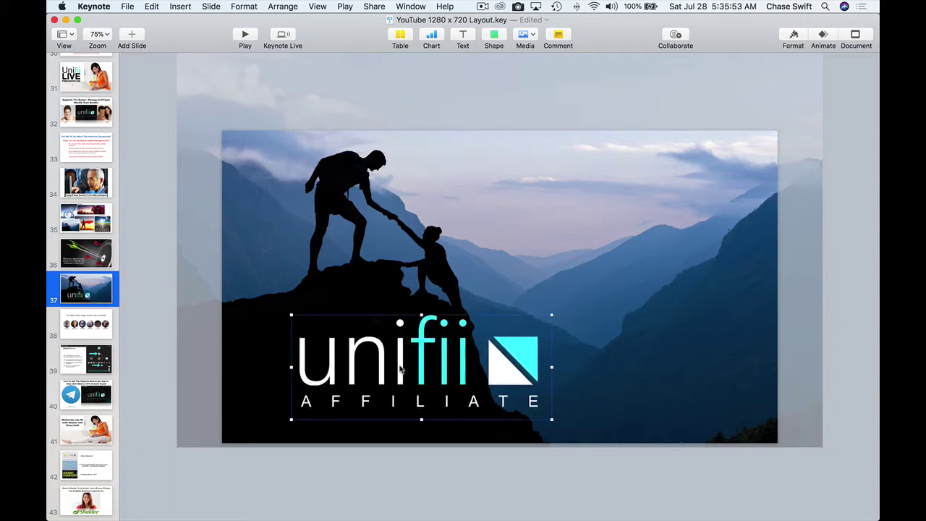
pyautogui.press('super+z')
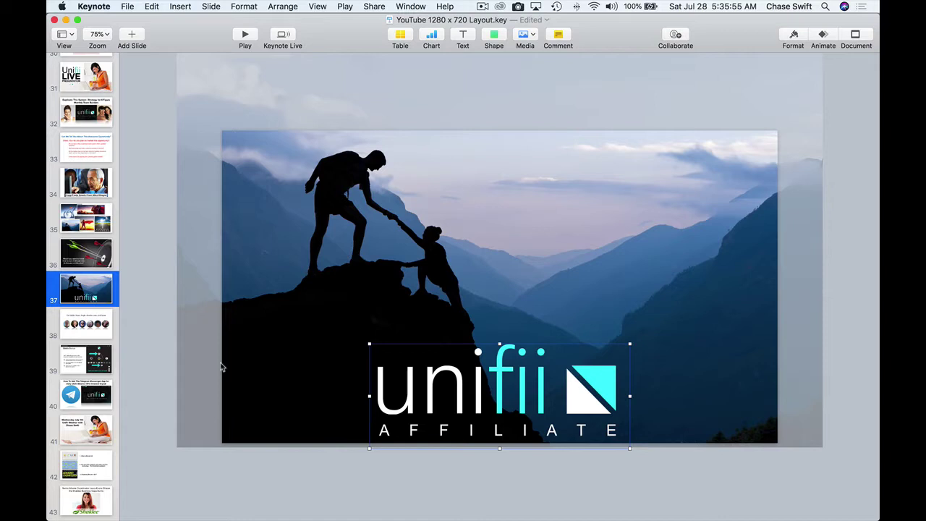
pyautogui.click(165, 358)
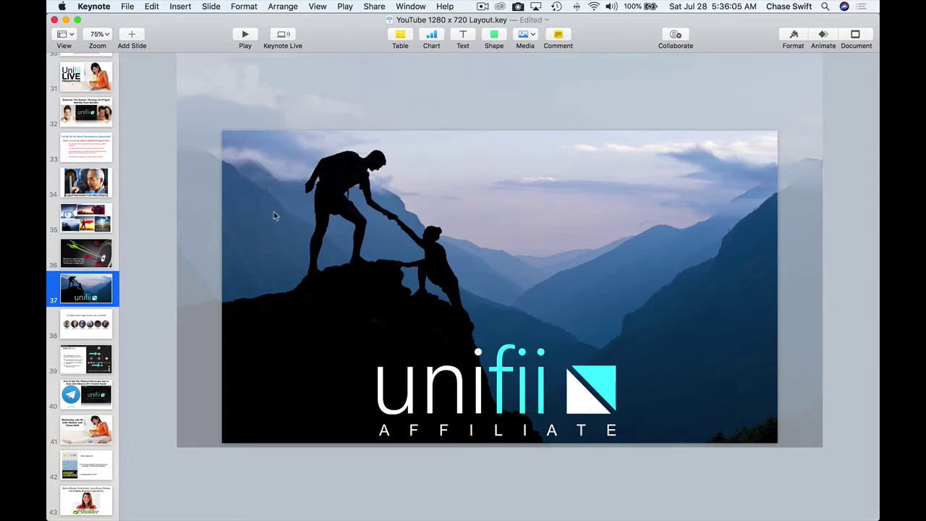
# Step: Review the example image layouts on slides 36, 35 and 34
pyautogui.click(87, 257)
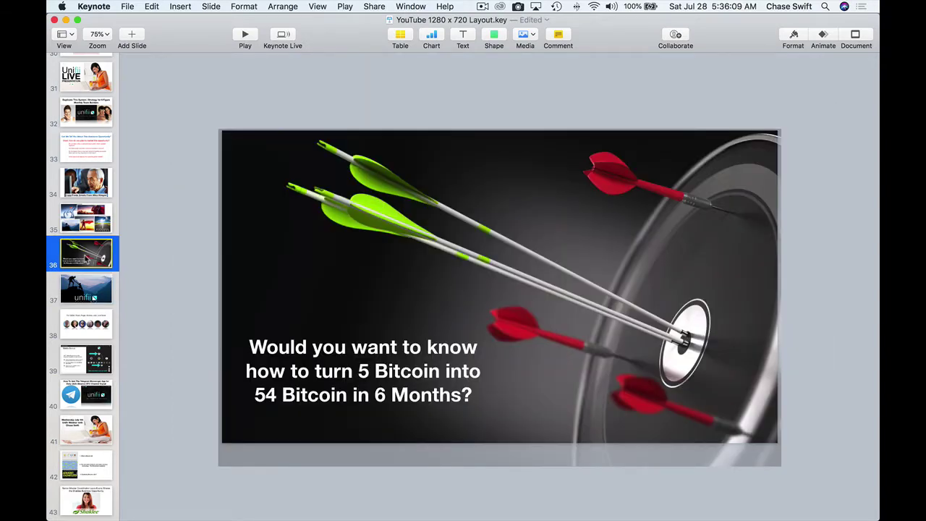
pyautogui.click(84, 226)
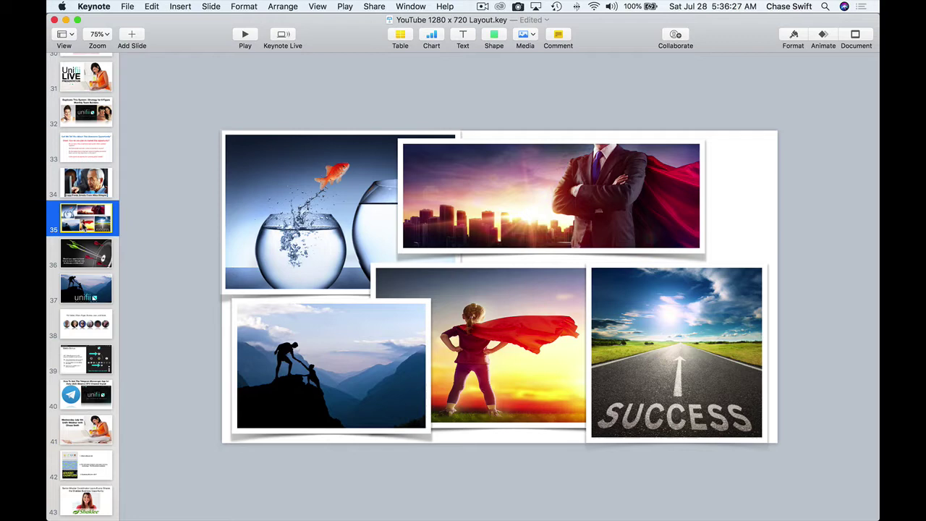
pyautogui.click(84, 184)
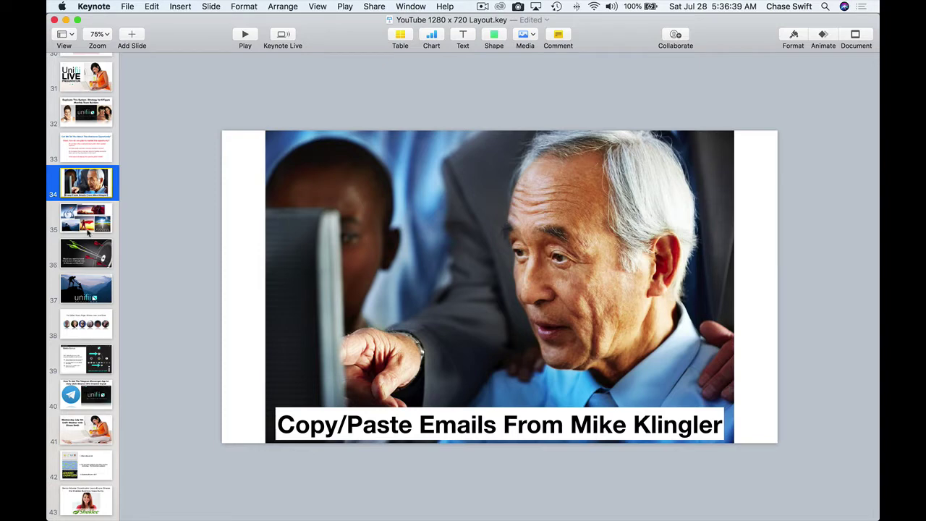
# Step: Add a slide with the Blank layout directly after slide 37
pyautogui.click(87, 284)
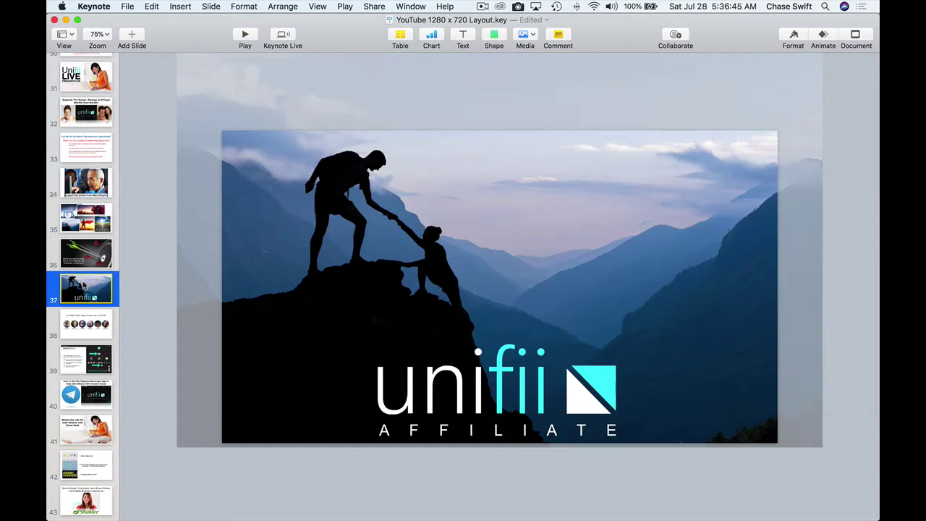
pyautogui.click(133, 38)
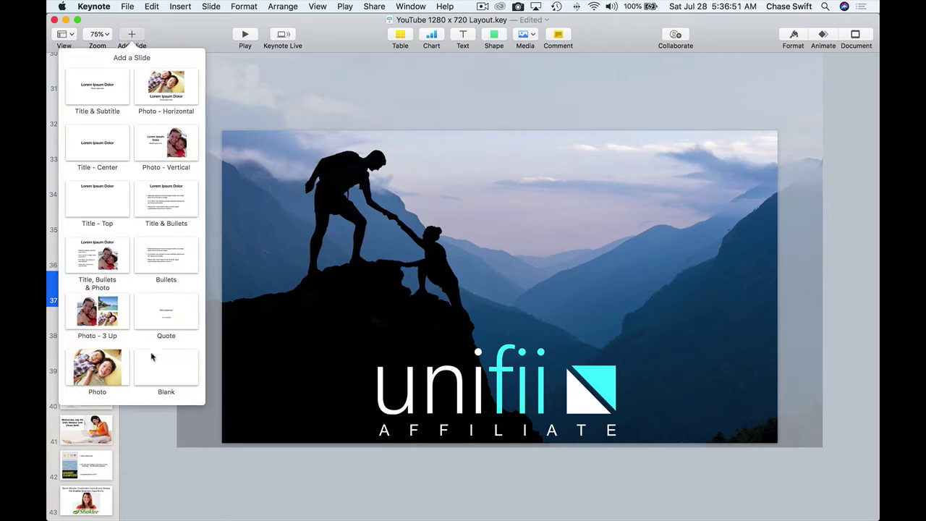
pyautogui.click(155, 370)
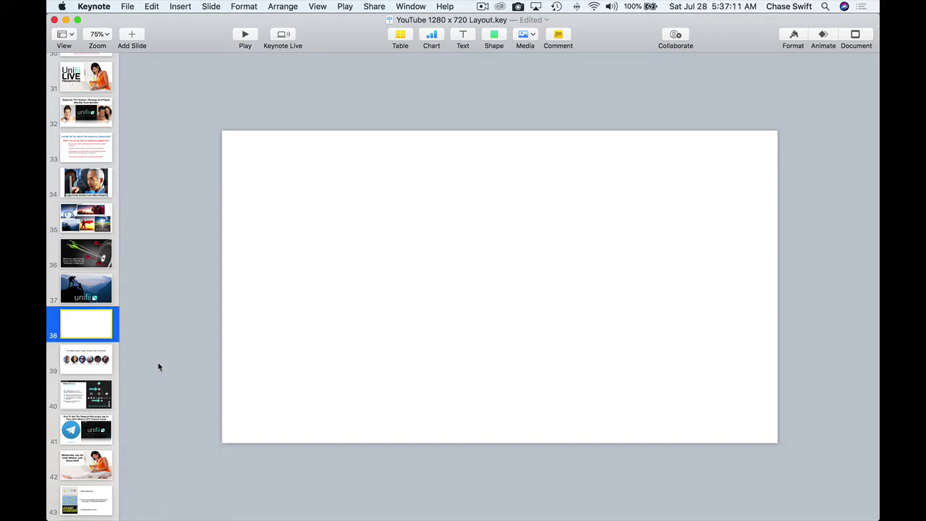
# Step: Switch to Finder and open the iStock Downloads folder
pyautogui.press('super+Tab')
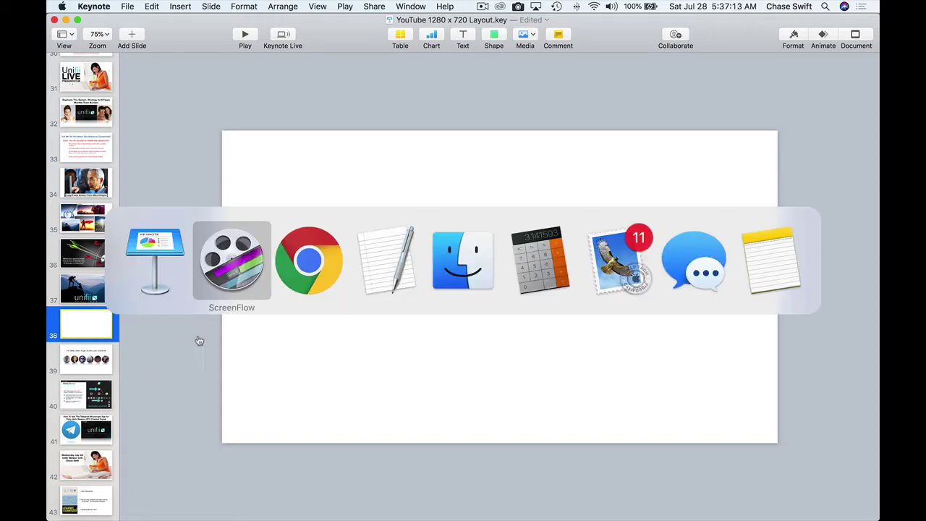
pyautogui.click(487, 272)
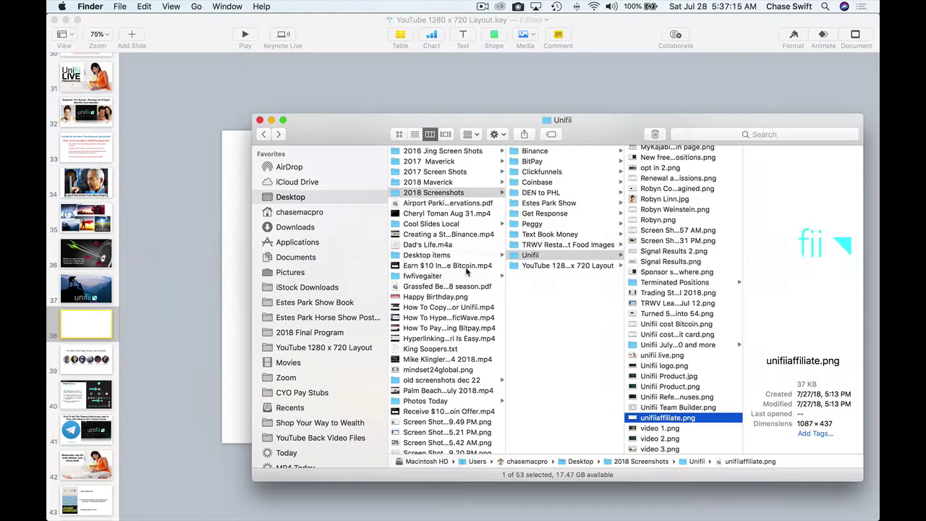
pyautogui.moveTo(332, 128); pyautogui.dragTo(359, 113)
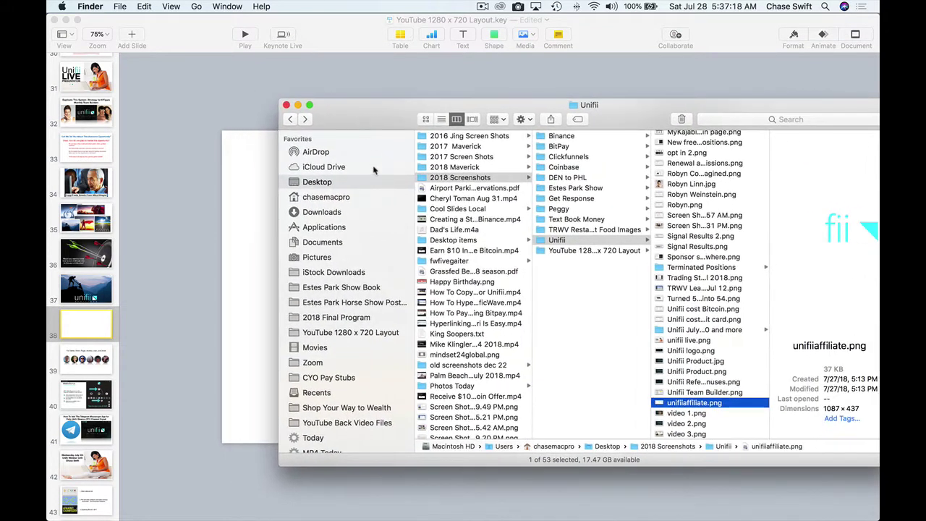
pyautogui.click(350, 272)
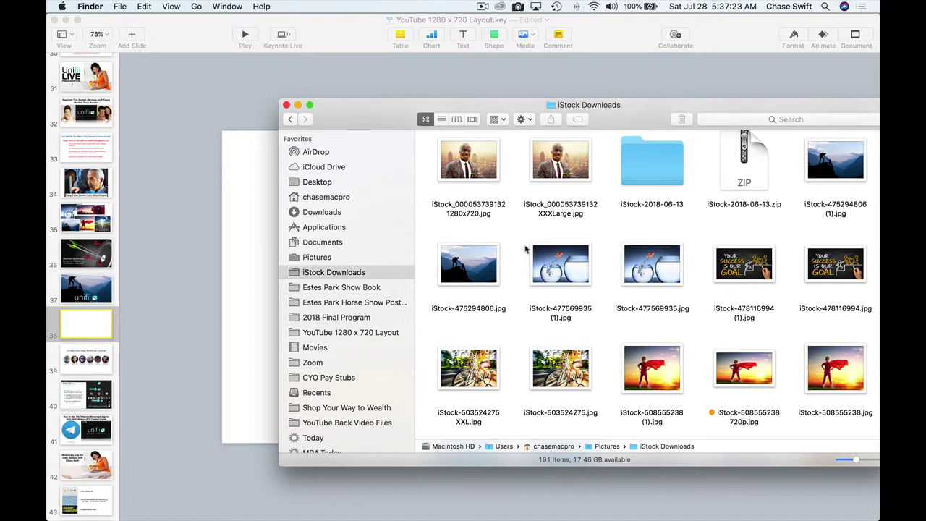
pyautogui.scroll(3, 524, 316)
pyautogui.scroll(5, 524, 316)
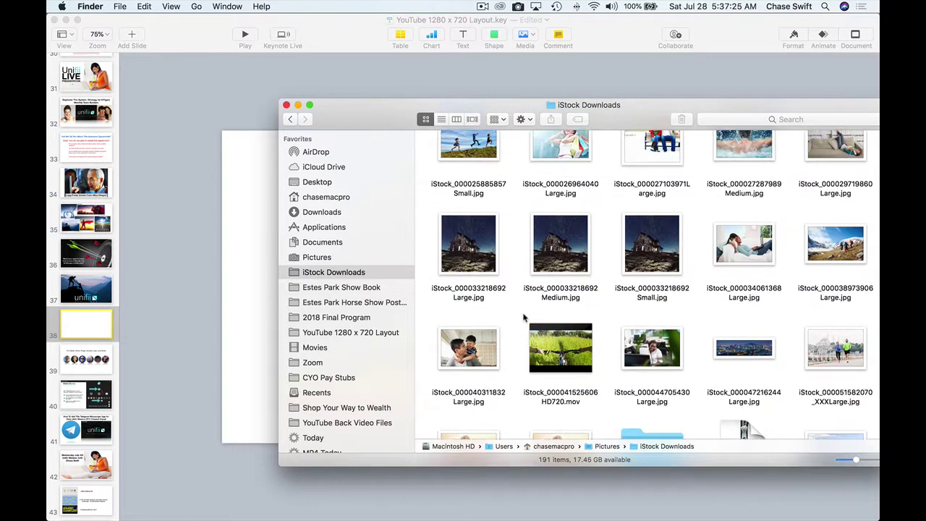
pyautogui.scroll(4, 524, 316)
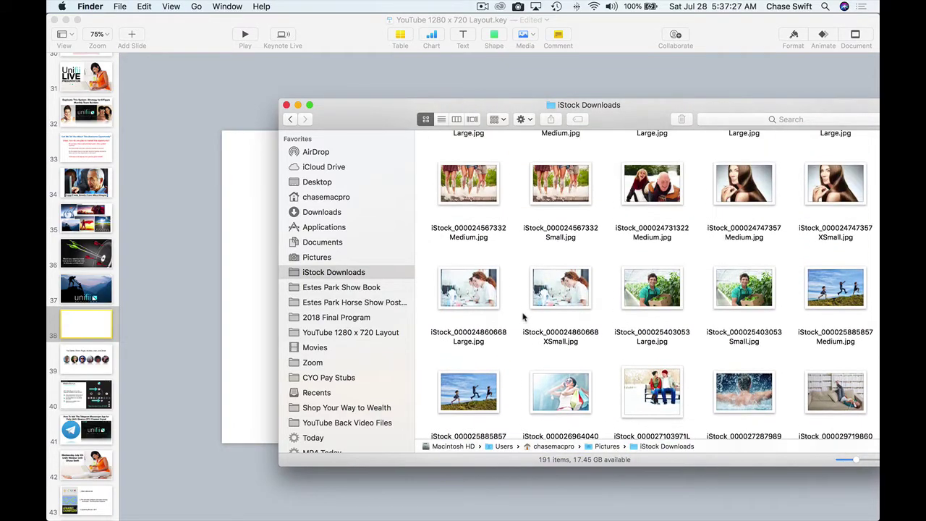
pyautogui.scroll(3, 524, 316)
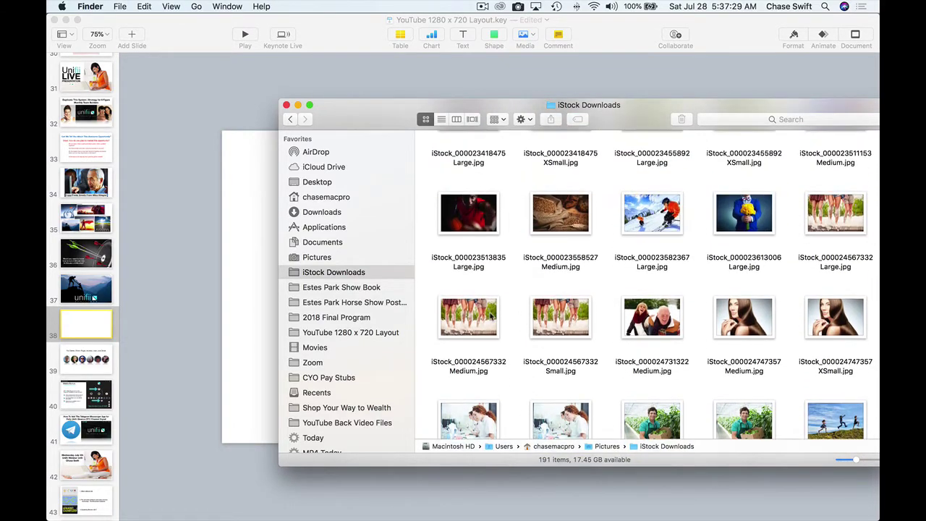
pyautogui.click(491, 317)
pyautogui.press('space')
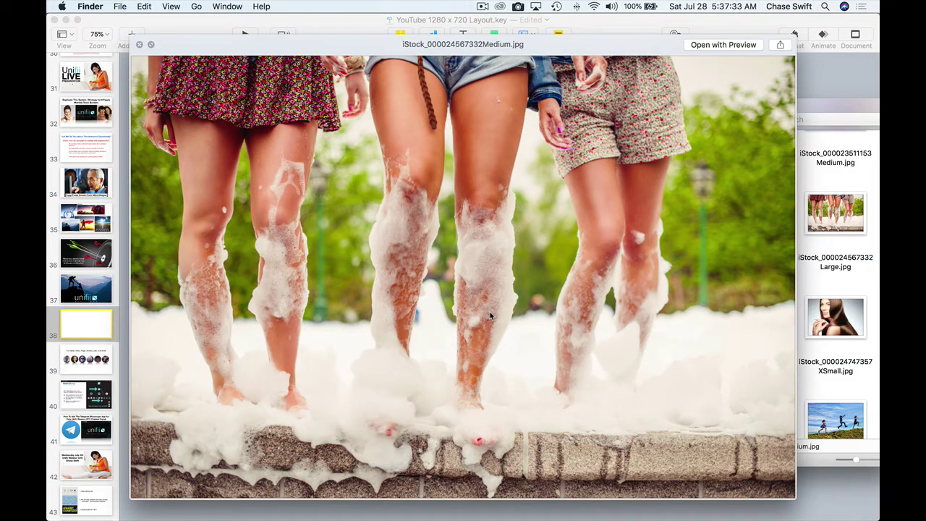
pyautogui.press('space')
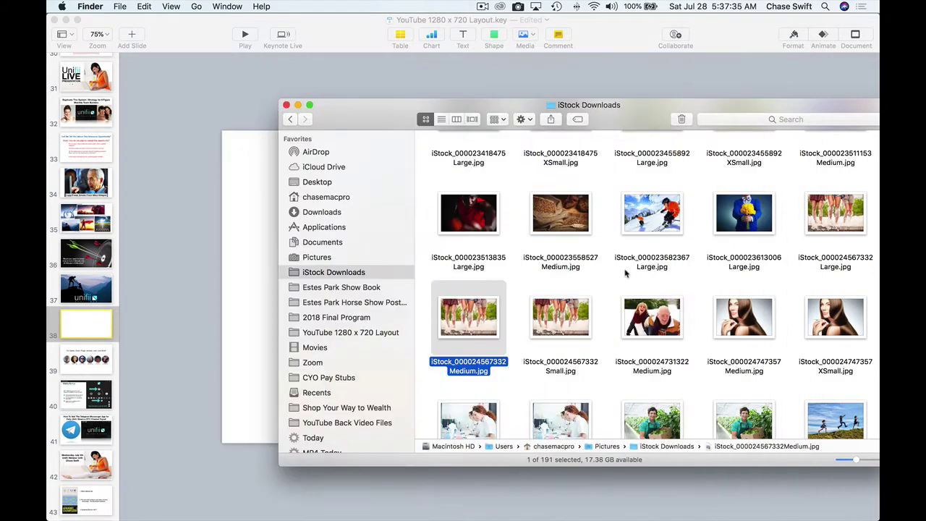
pyautogui.click(653, 224)
pyautogui.press('space')
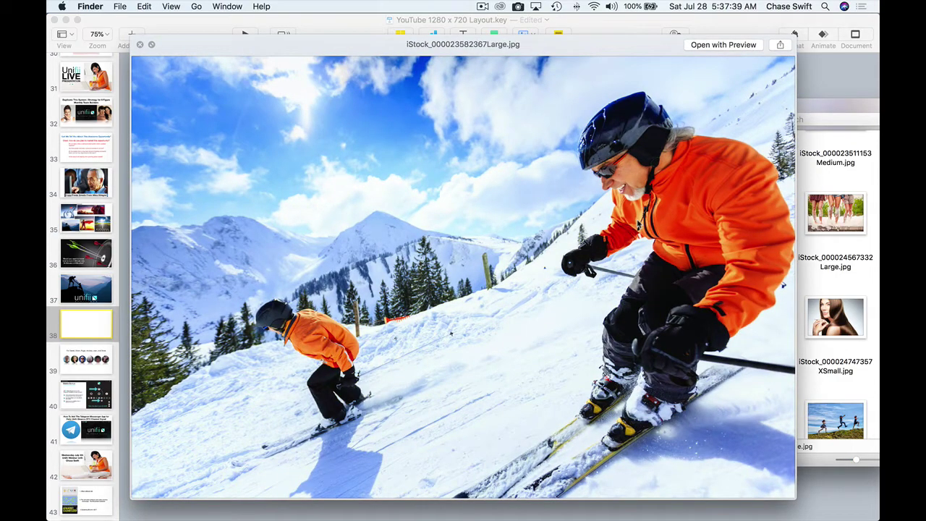
pyautogui.press('space')
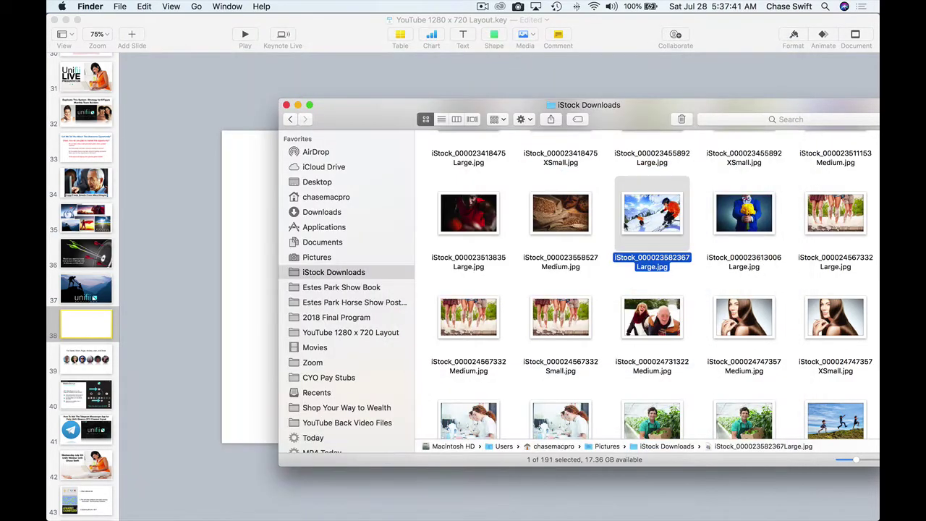
pyautogui.scroll(3, 621, 225)
pyautogui.click(584, 225)
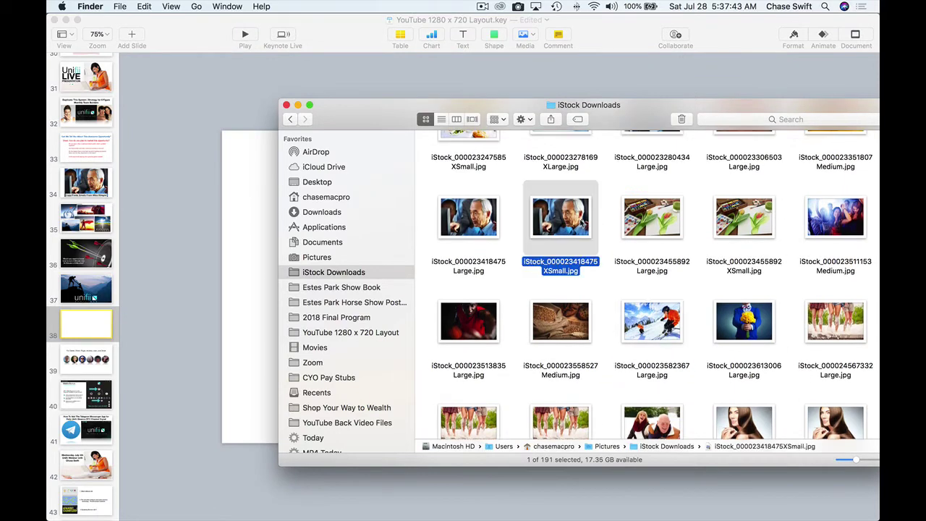
pyautogui.press('space')
pyautogui.press('space')
pyautogui.click(496, 220)
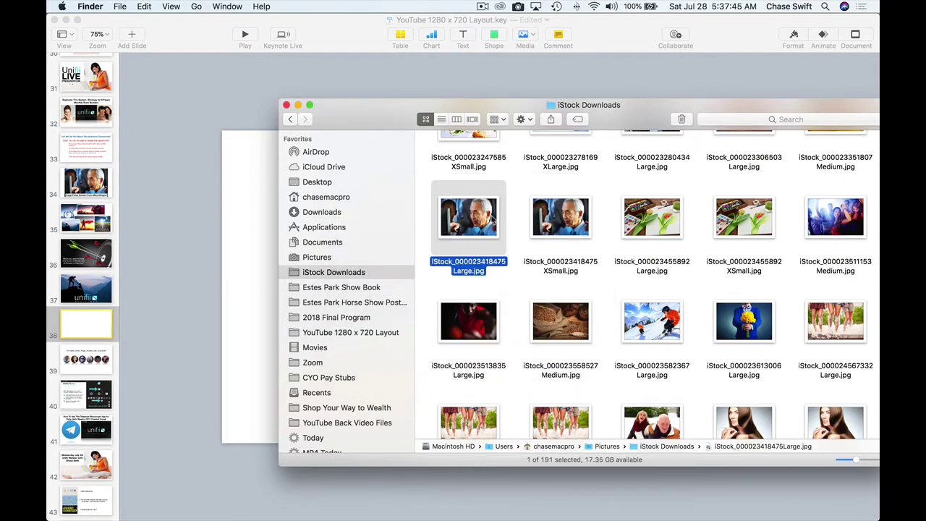
pyautogui.press('space')
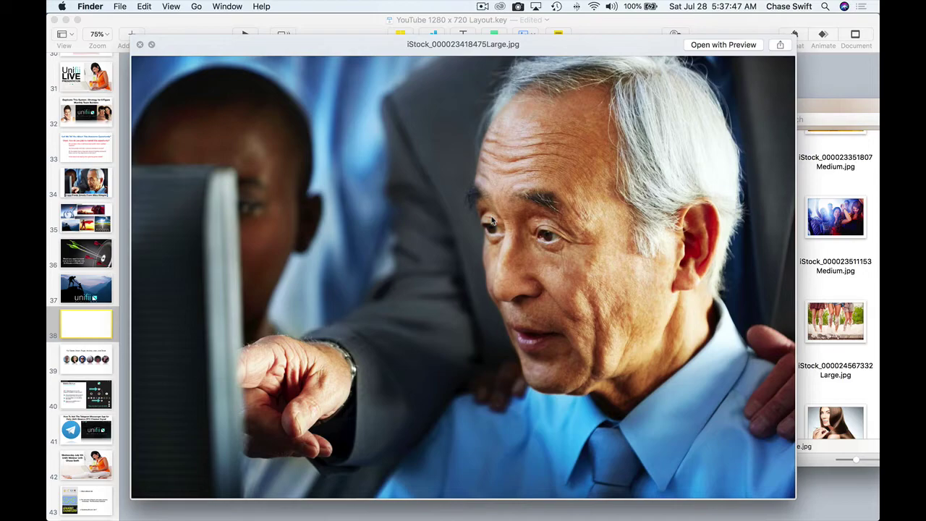
pyautogui.press('space')
pyautogui.scroll(3, 641, 243)
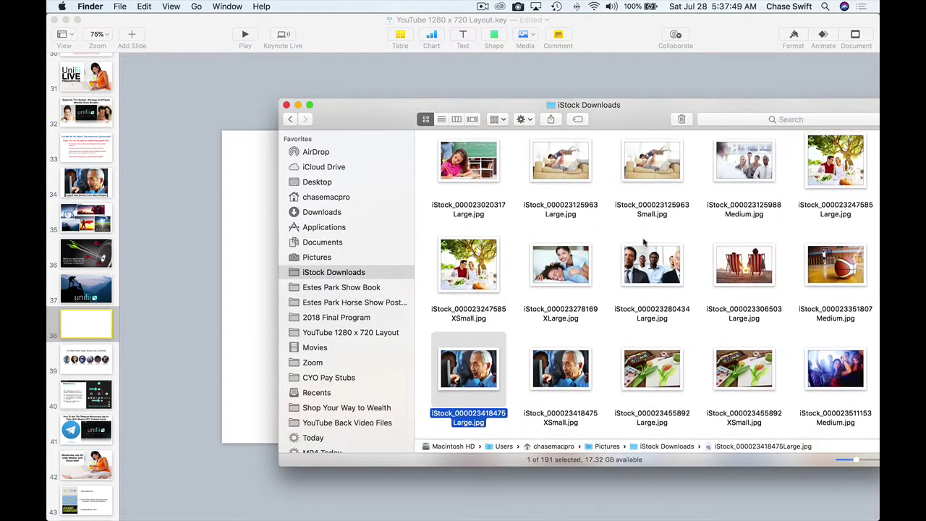
pyautogui.scroll(-15, 641, 244)
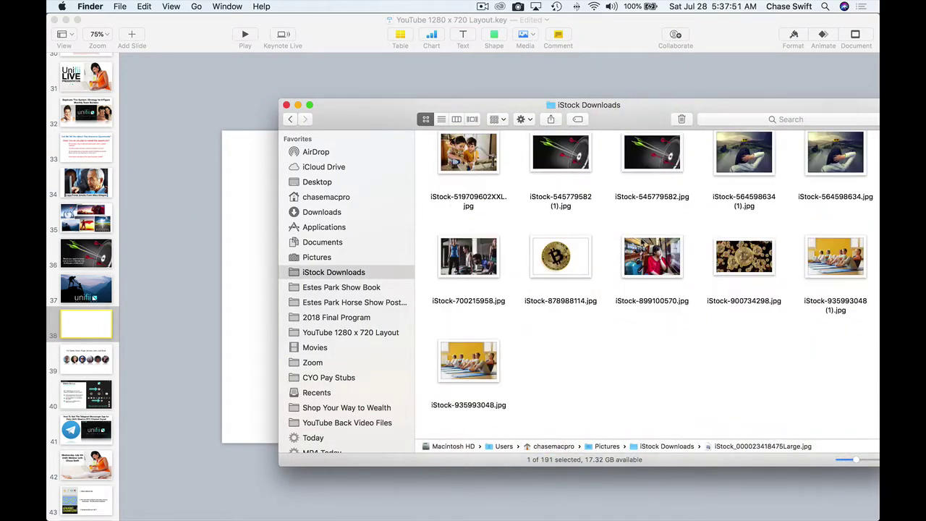
pyautogui.scroll(2, 638, 244)
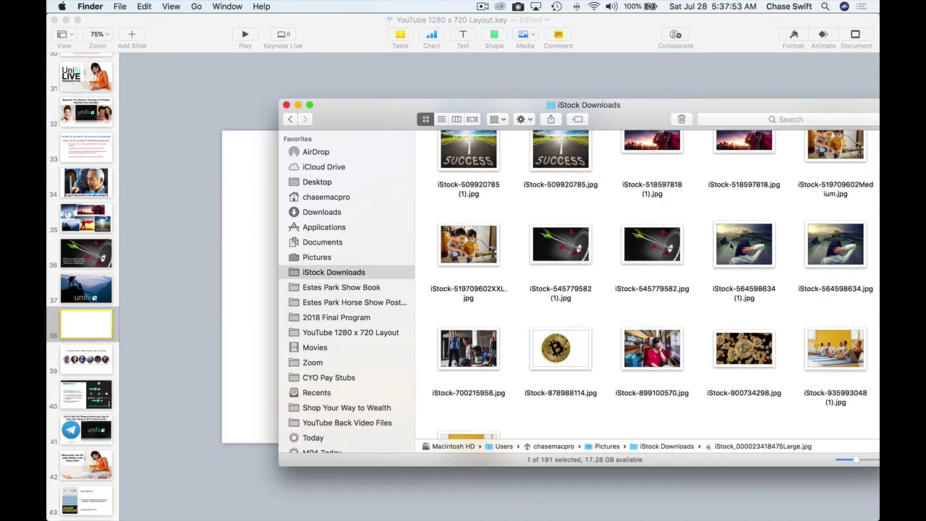
pyautogui.click(731, 246)
pyautogui.scroll(2, 698, 252)
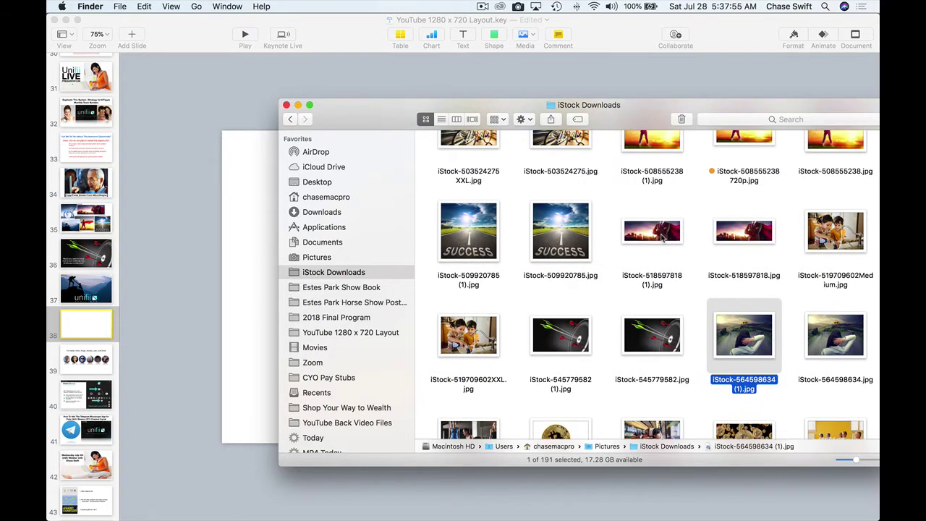
pyautogui.click(663, 239)
pyautogui.press('space')
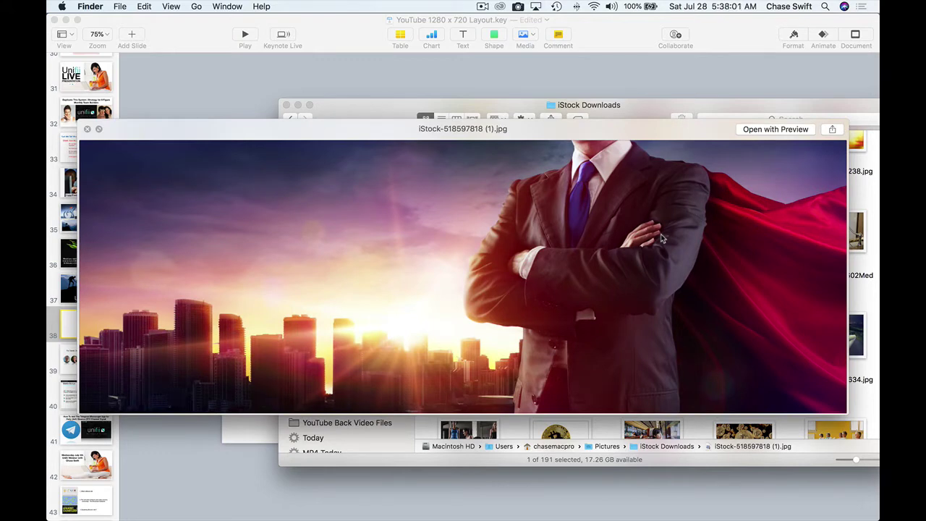
pyautogui.press('space')
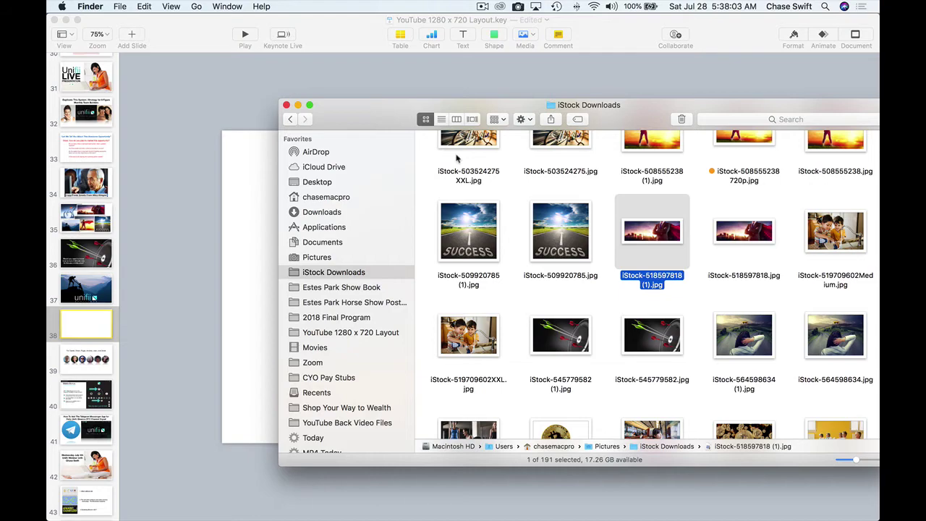
pyautogui.moveTo(373, 117); pyautogui.dragTo(347, 126)
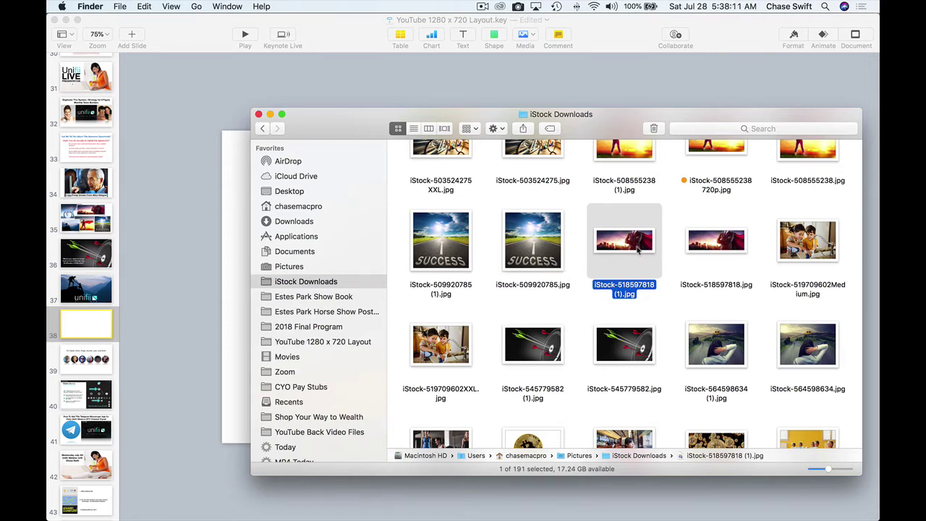
pyautogui.press('space')
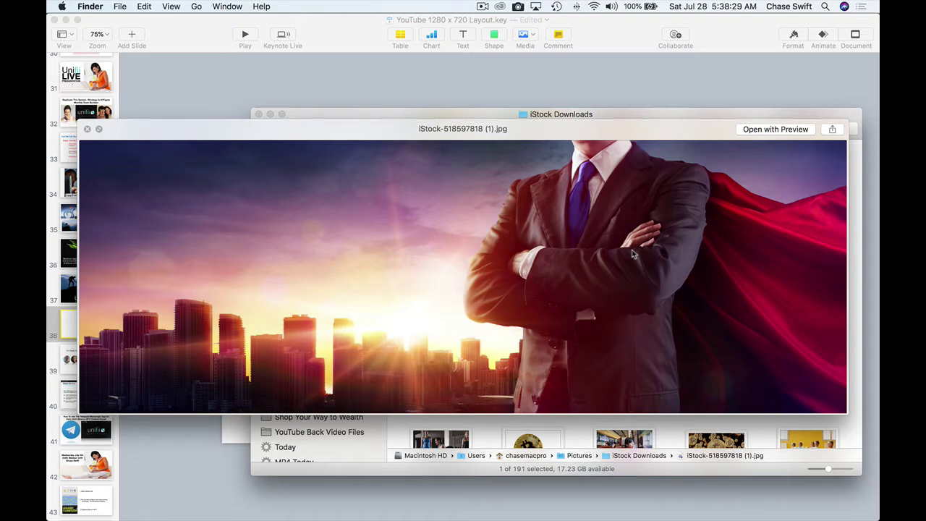
pyautogui.press('space')
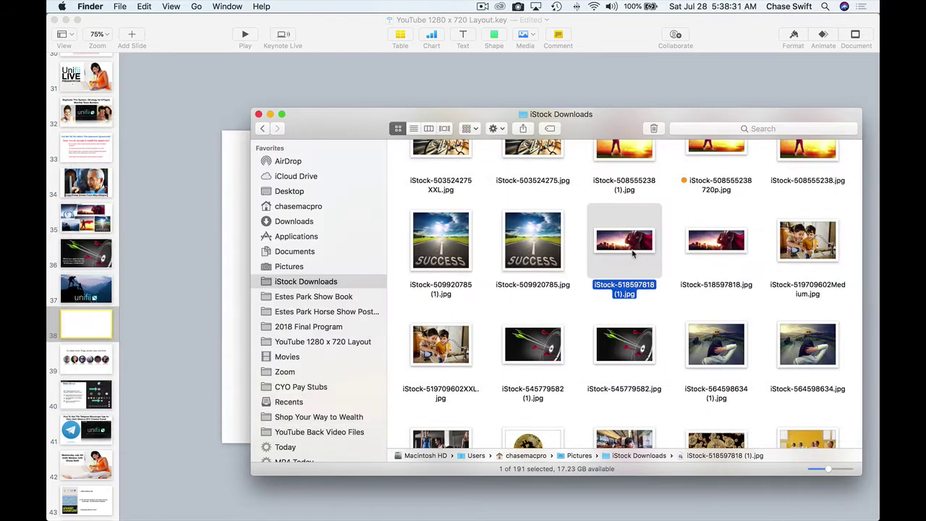
pyautogui.moveTo(606, 245); pyautogui.dragTo(362, 238)
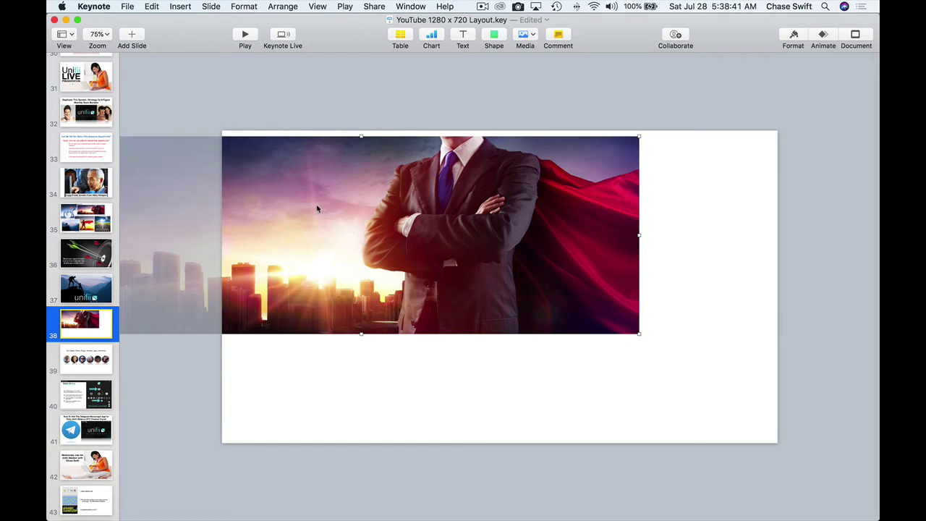
# Step: Move the caped businessman photo so it spans the slide's full width and is centred vertically
pyautogui.moveTo(303, 209); pyautogui.dragTo(383, 252)
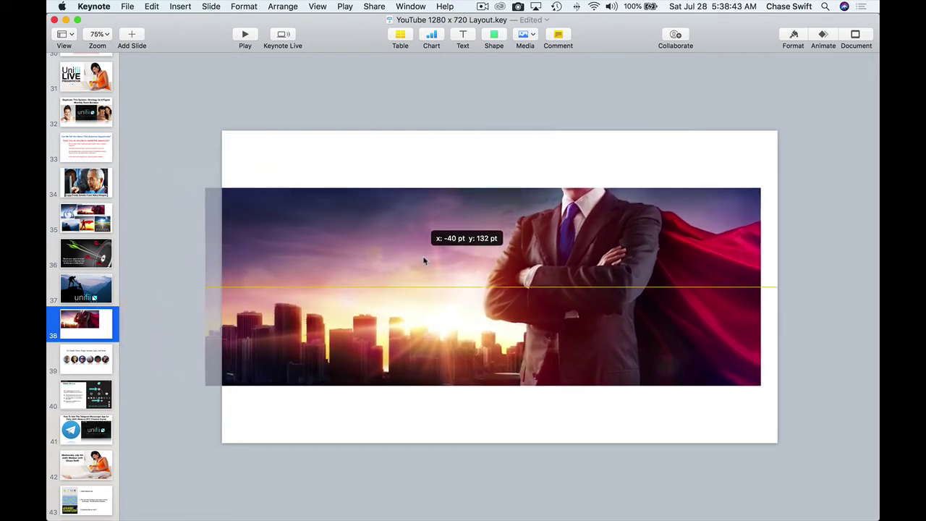
pyautogui.moveTo(425, 260); pyautogui.dragTo(437, 261)
pyautogui.click(454, 167)
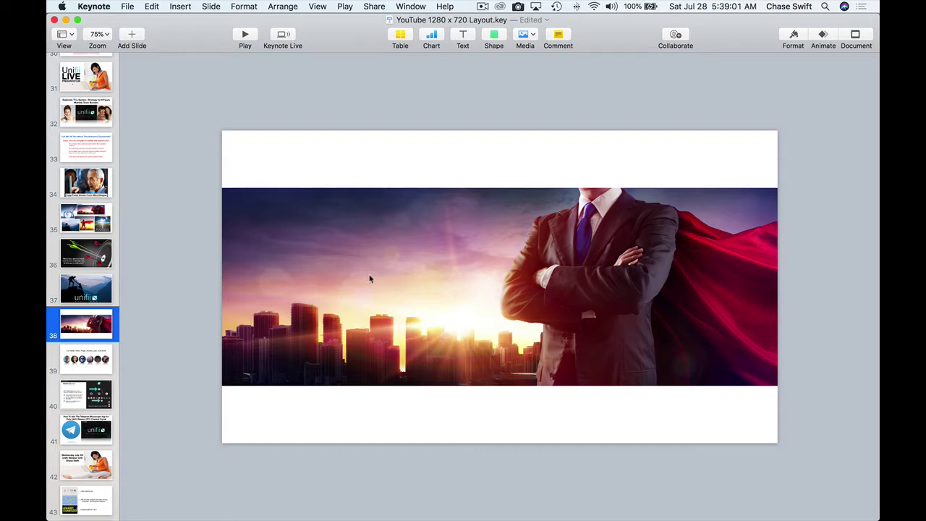
# Step: Switch to Finder and open the Unifii folder inside 2018 Screenshots on the Desktop, going to its last files
pyautogui.press('super+Tab')
pyautogui.click(239, 272)
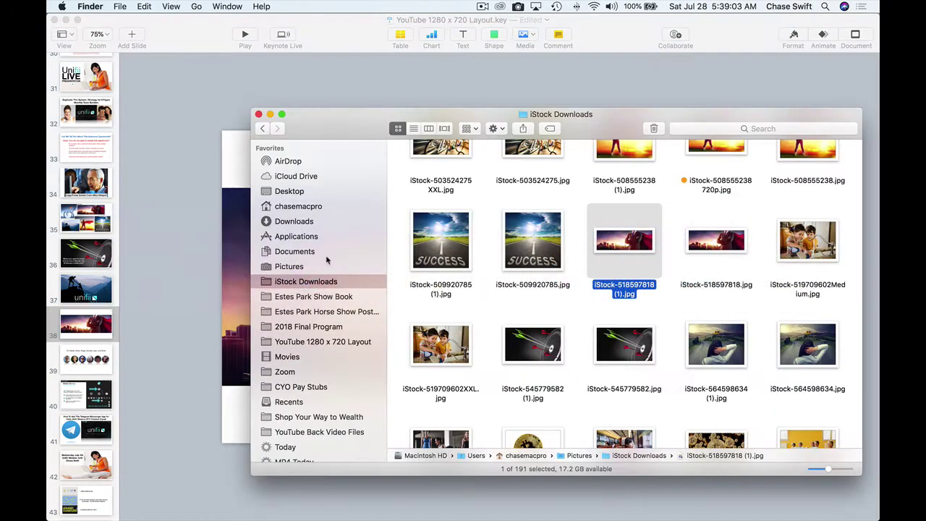
pyautogui.click(304, 192)
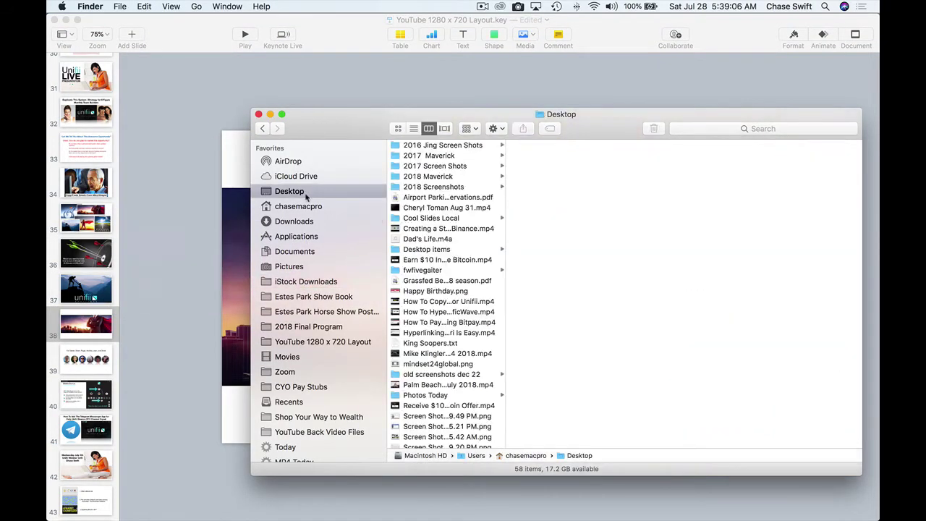
pyautogui.click(449, 187)
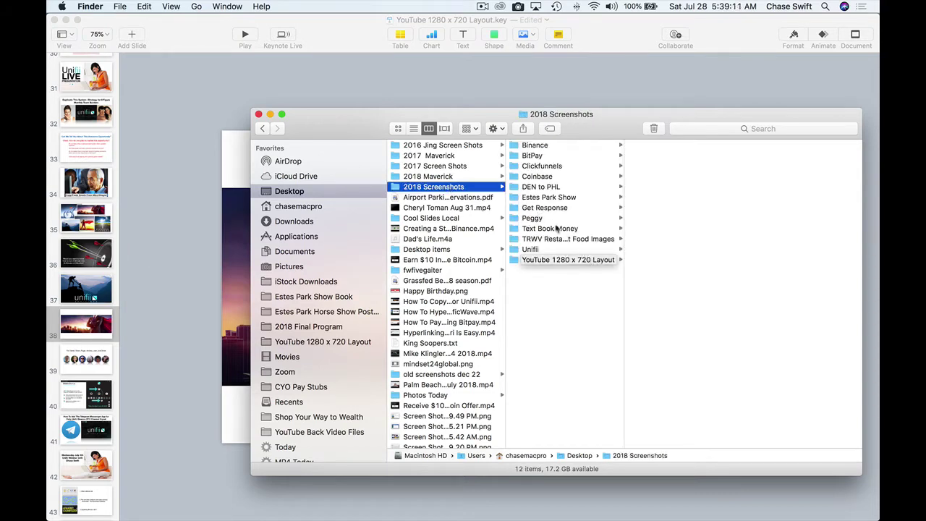
pyautogui.click(550, 249)
pyautogui.scroll(-2, 692, 320)
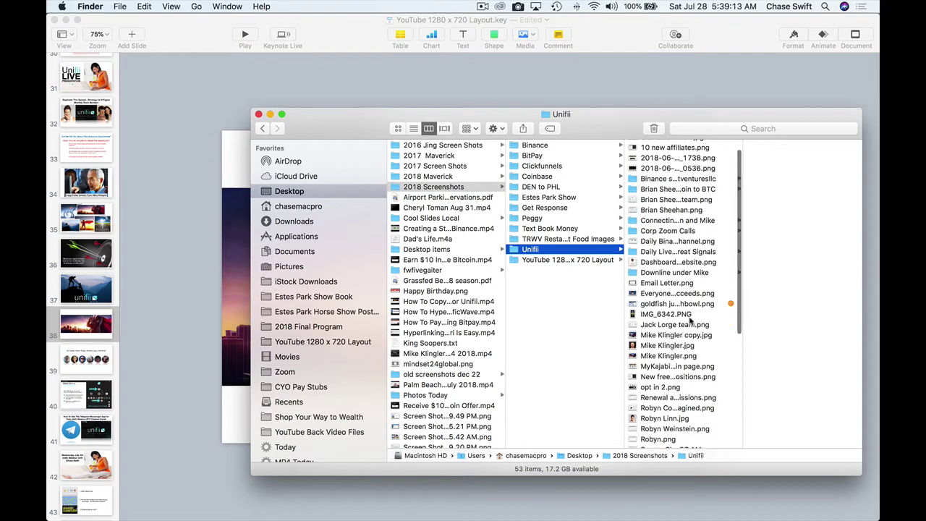
pyautogui.scroll(-5, 690, 320)
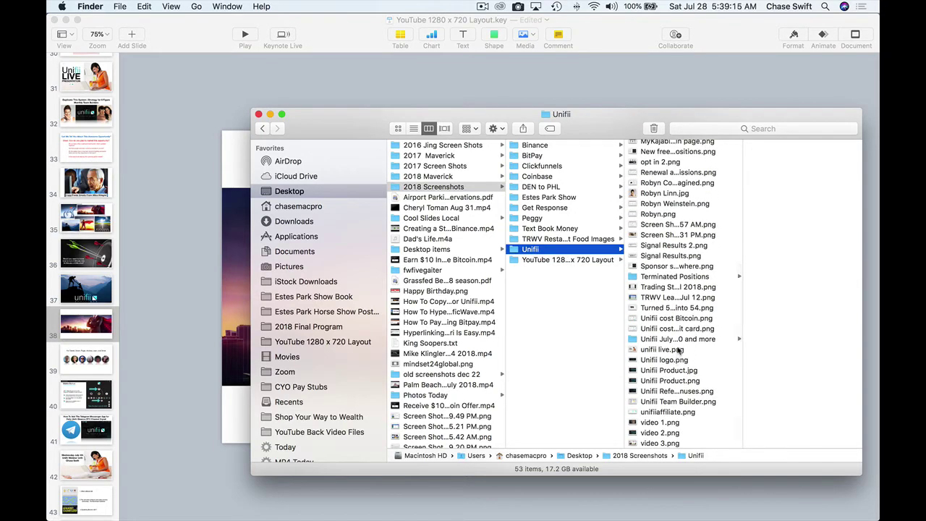
# Step: Preview the logo file unifiiaffiliate.png and place it on slide 38 of the Keynote presentation
pyautogui.click(672, 412)
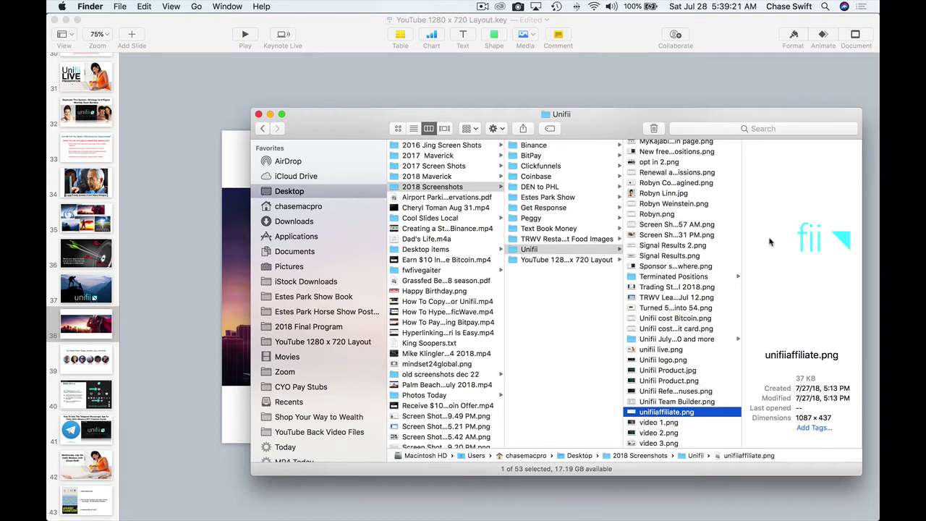
pyautogui.press('space')
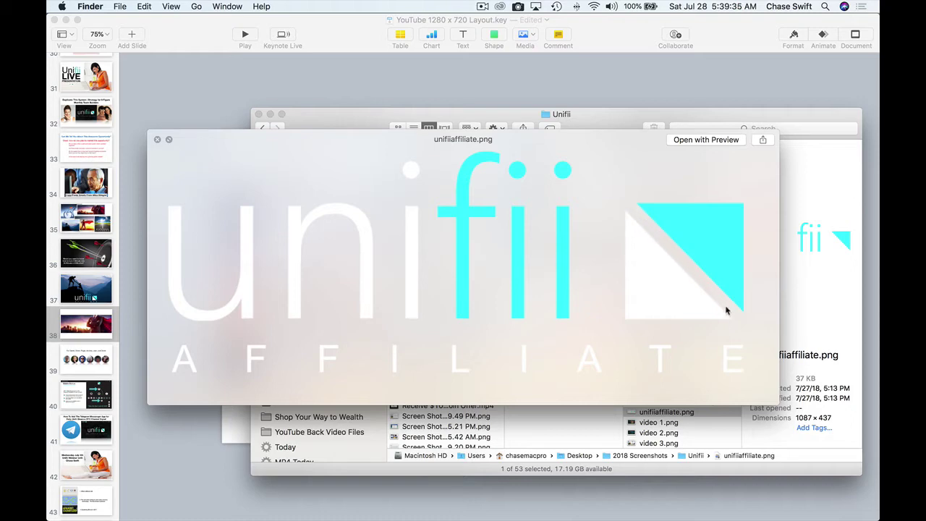
pyautogui.press('space')
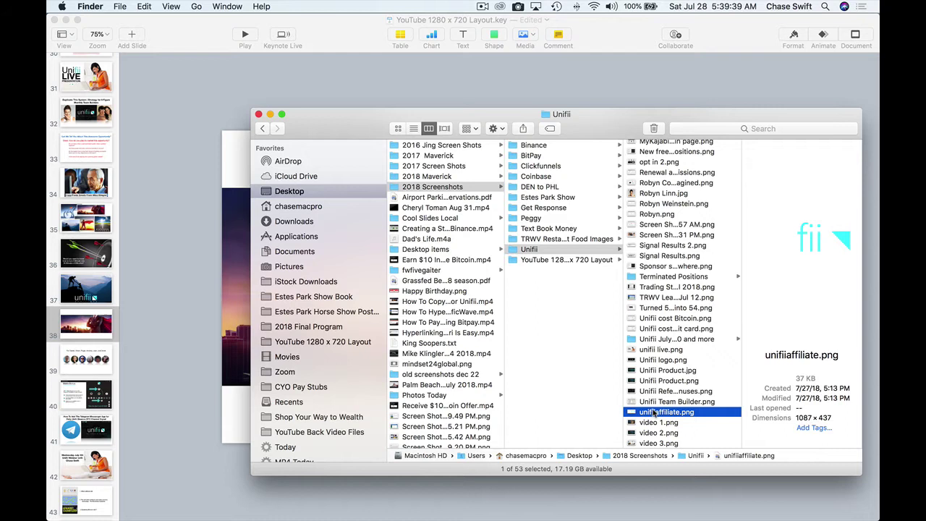
pyautogui.moveTo(654, 412); pyautogui.dragTo(240, 264)
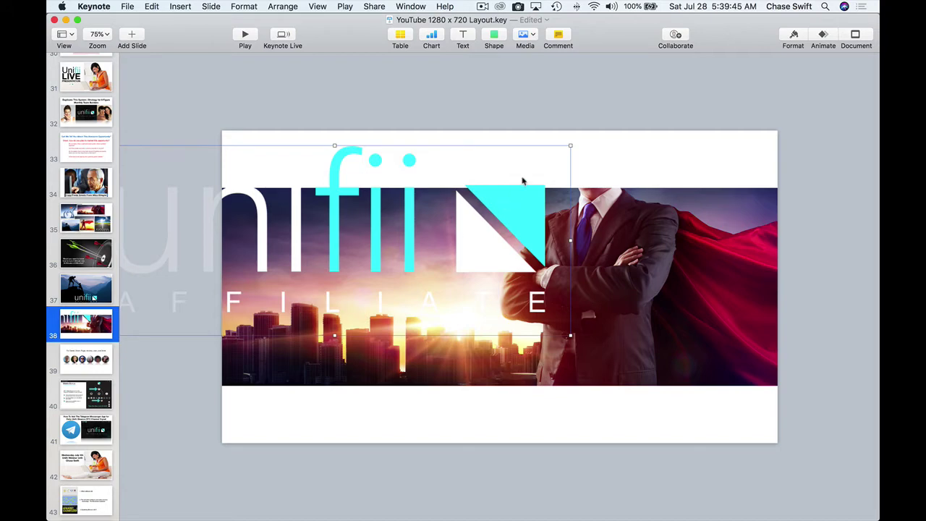
pyautogui.click(562, 180)
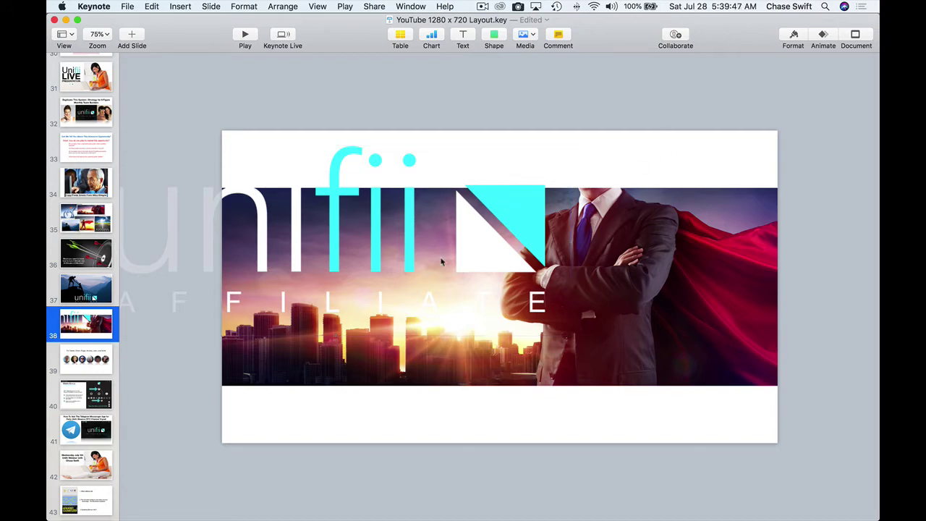
# Step: Centre the full-size Unifii Affiliate logo over the businessman photo
pyautogui.moveTo(467, 252); pyautogui.dragTo(644, 321)
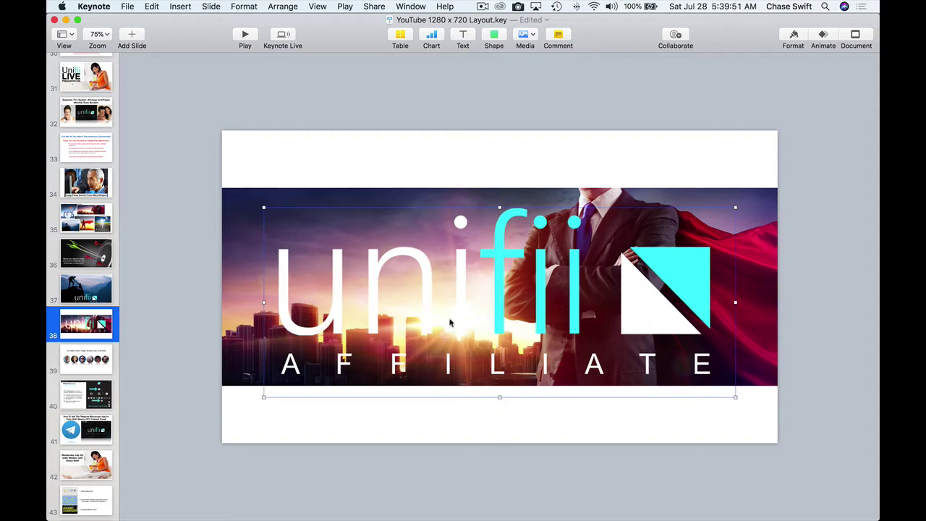
pyautogui.click(469, 125)
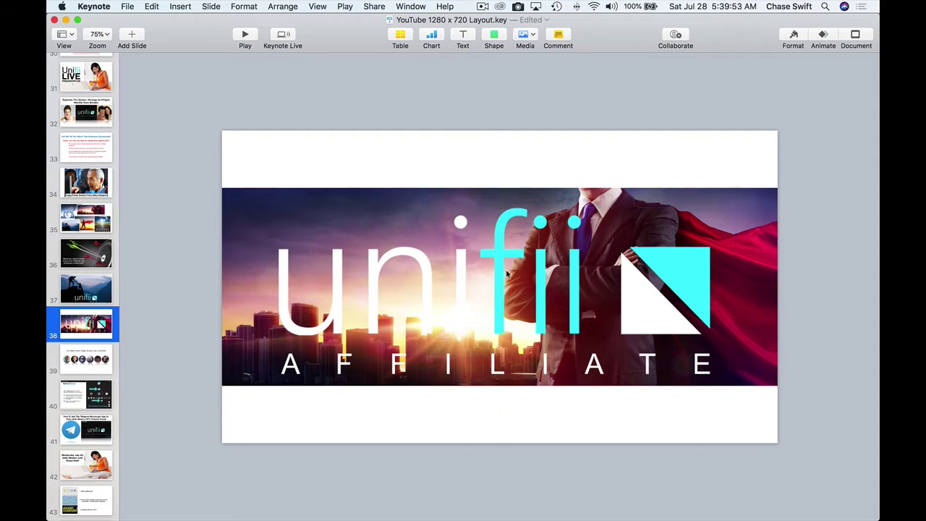
pyautogui.moveTo(506, 273); pyautogui.dragTo(500, 273)
pyautogui.click(515, 95)
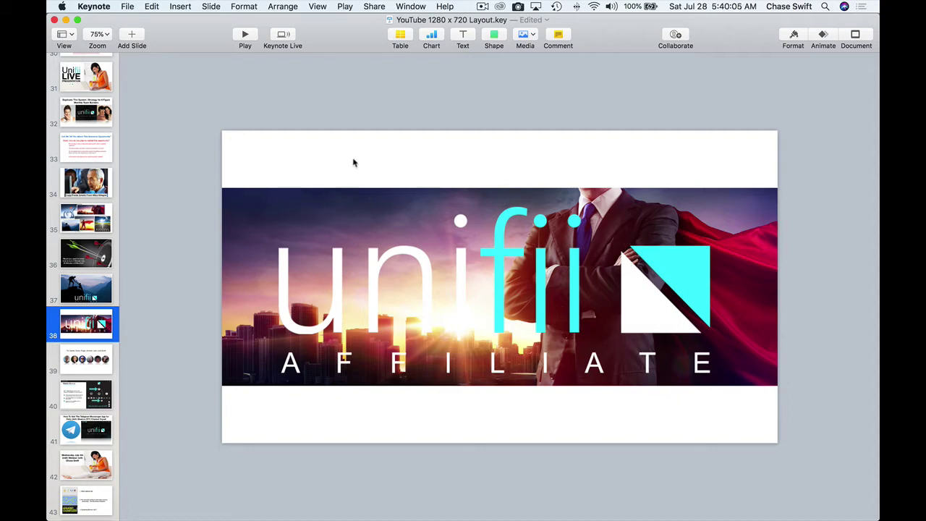
# Step: Shrink the Unifii Affiliate logo to about a third of its size and move it to the photo's upper-left corner
pyautogui.click(538, 275)
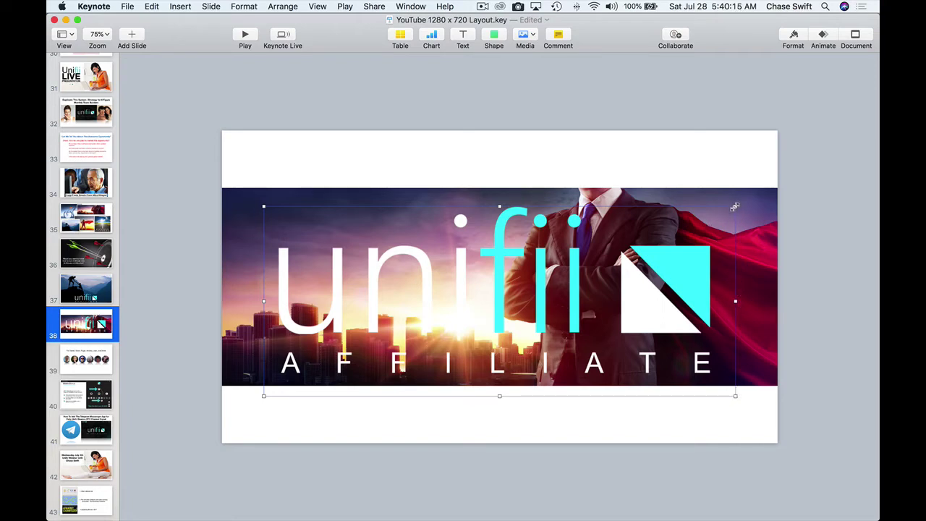
pyautogui.moveTo(736, 396); pyautogui.dragTo(421, 278)
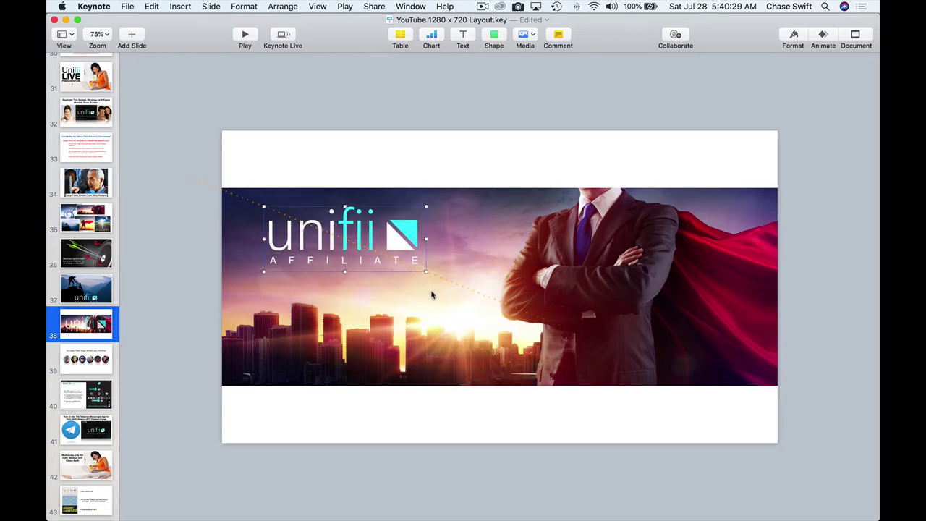
pyautogui.click(511, 168)
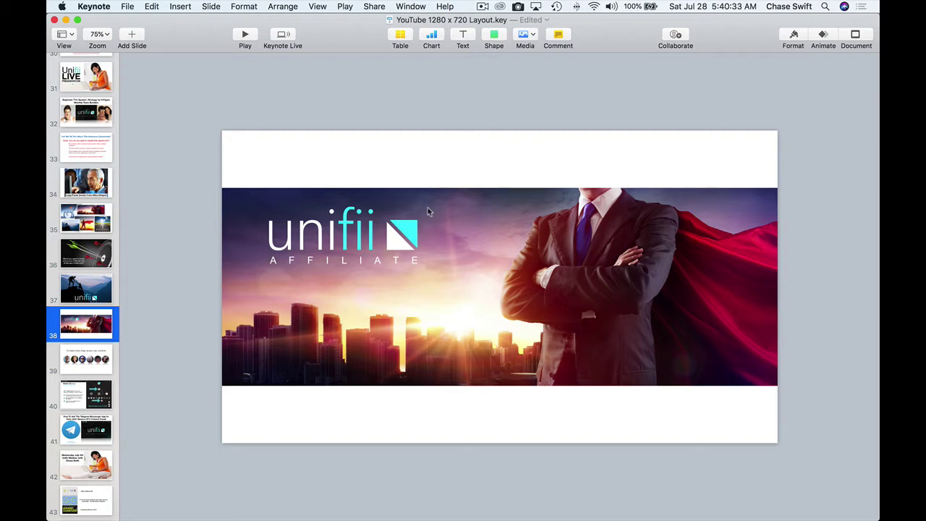
pyautogui.moveTo(397, 233); pyautogui.dragTo(371, 216)
pyautogui.click(367, 170)
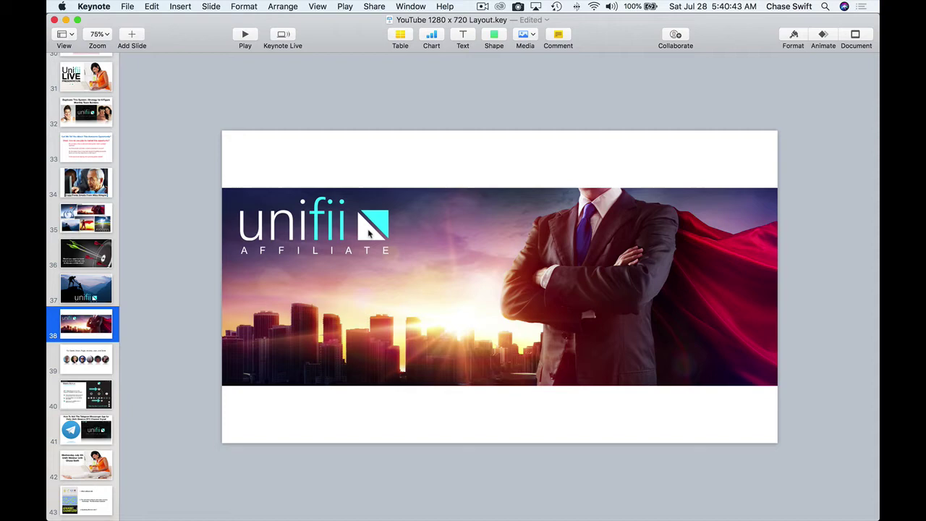
# Step: Move the Unifii Affiliate logo to the photo's lower-right corner, over the red cape, and fine-tune its position
pyautogui.moveTo(370, 231); pyautogui.dragTo(513, 320)
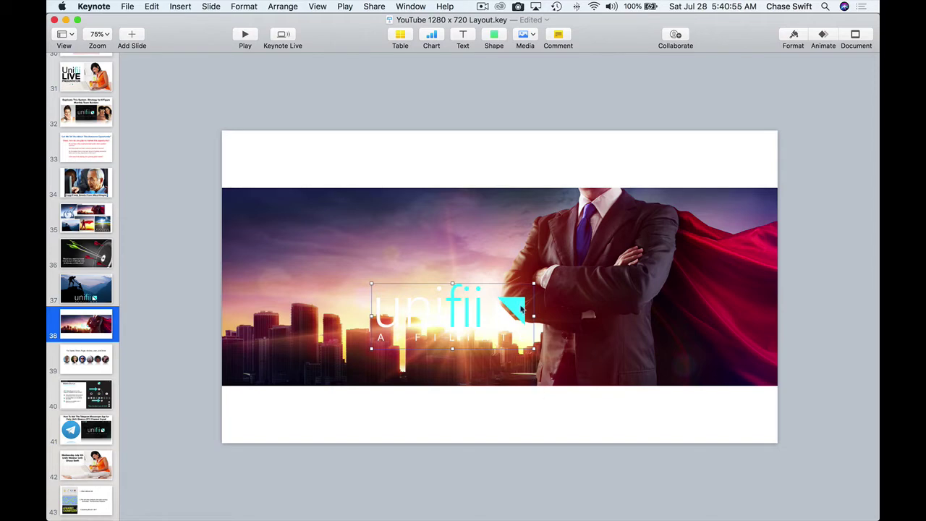
pyautogui.moveTo(520, 309); pyautogui.dragTo(754, 345)
pyautogui.click(749, 414)
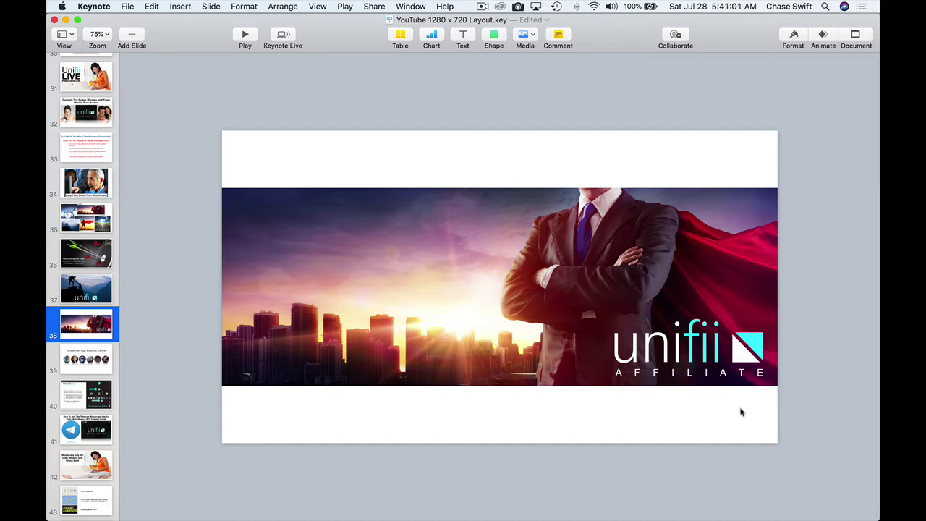
pyautogui.click(740, 353)
pyautogui.click(743, 416)
pyautogui.moveTo(737, 350); pyautogui.dragTo(741, 351)
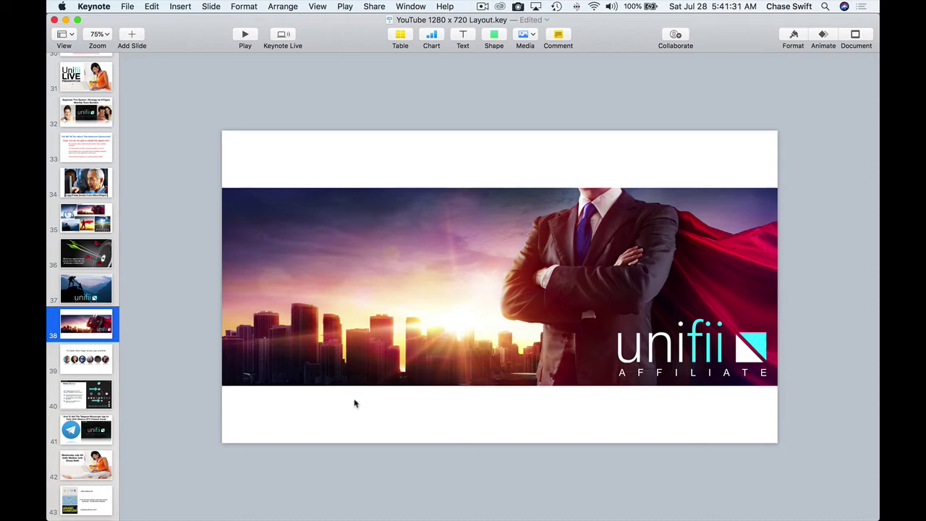
# Step: Capture a screenshot of only the photo area with the logo, about 958 x 340, excluding the white bands
pyautogui.press('super+shift+4')
pyautogui.moveTo(223, 188); pyautogui.dragTo(778, 386)
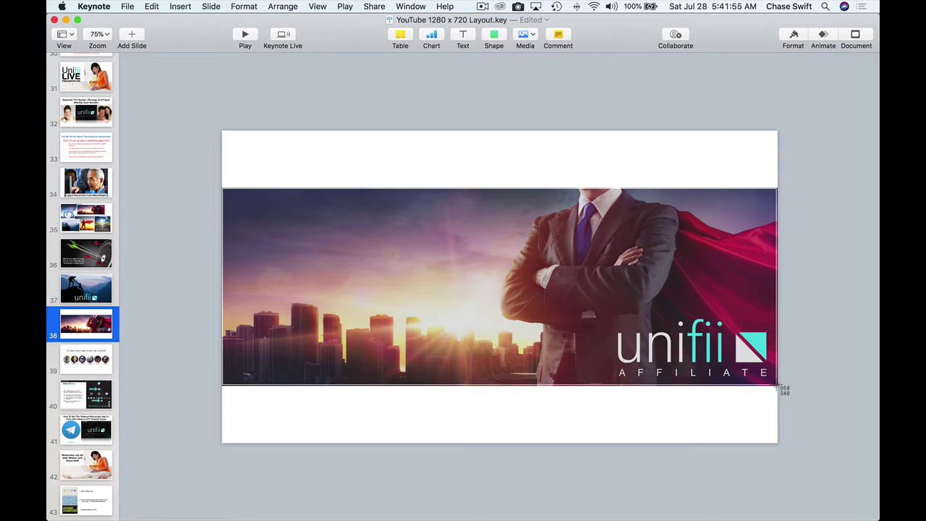
pyautogui.moveTo(778, 386); pyautogui.dragTo(778, 386)
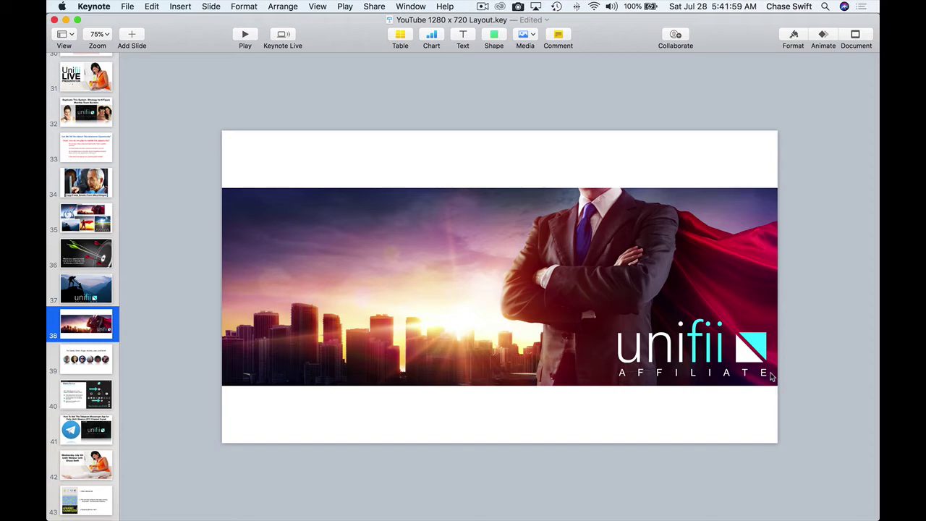
# Step: Switch to Finder, preview Screen Shot 2018-07-28 at 5.41.32 AM.png on the Desktop, and return to Keynote
pyautogui.press('super+Tab')
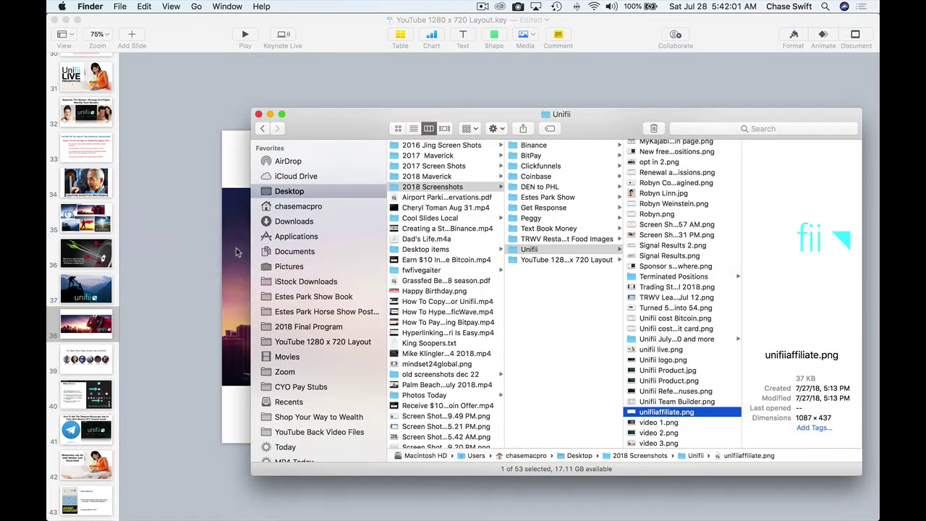
pyautogui.click(292, 193)
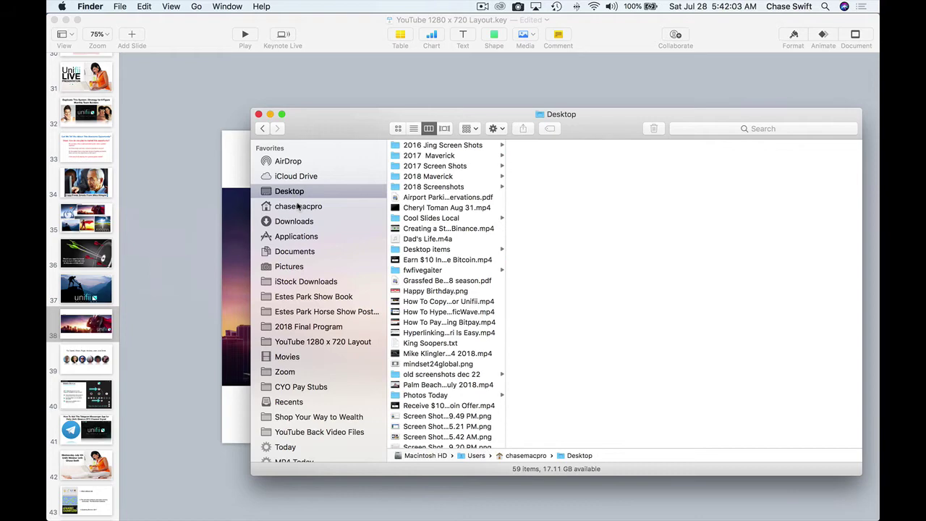
pyautogui.scroll(-10, 461, 366)
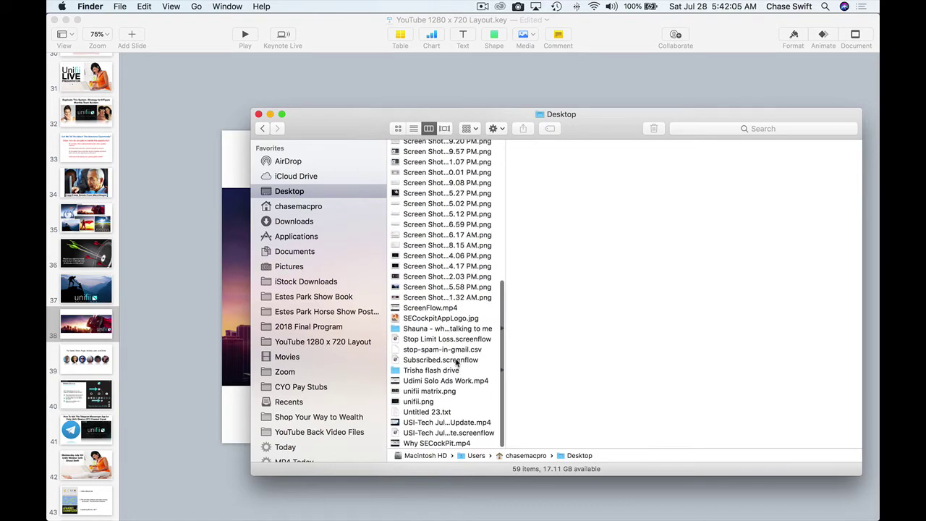
pyautogui.click(424, 298)
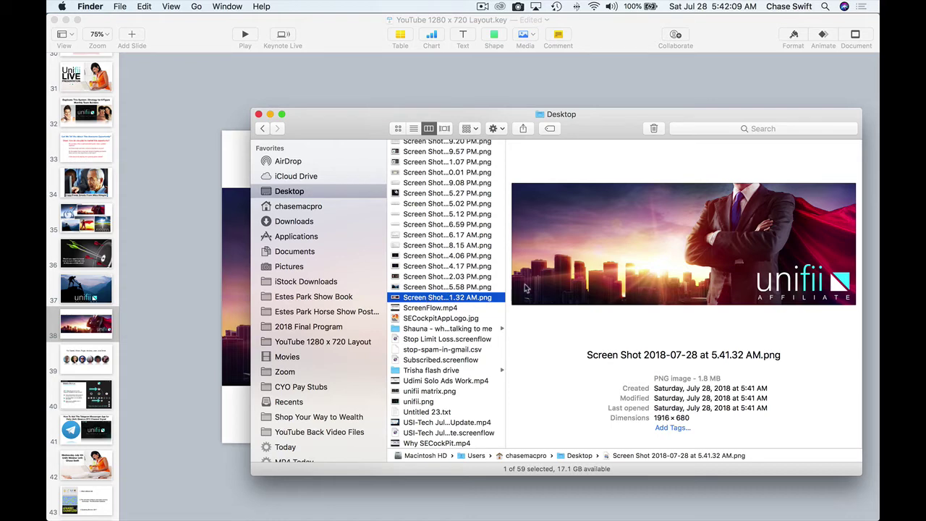
pyautogui.press('space')
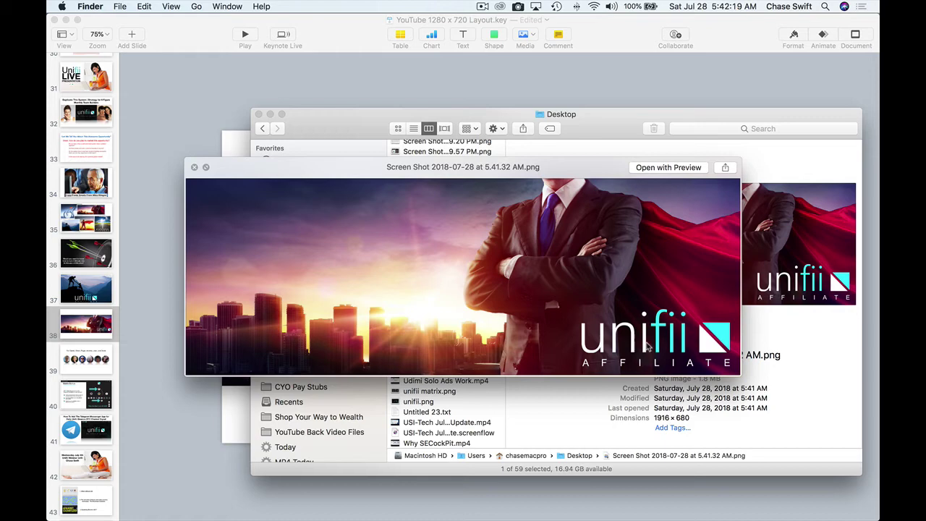
pyautogui.press('space')
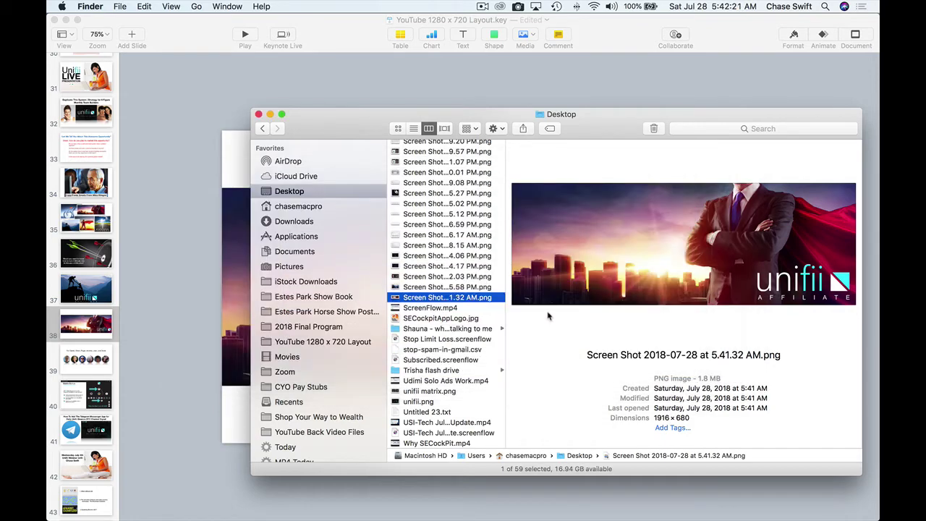
pyautogui.click(229, 107)
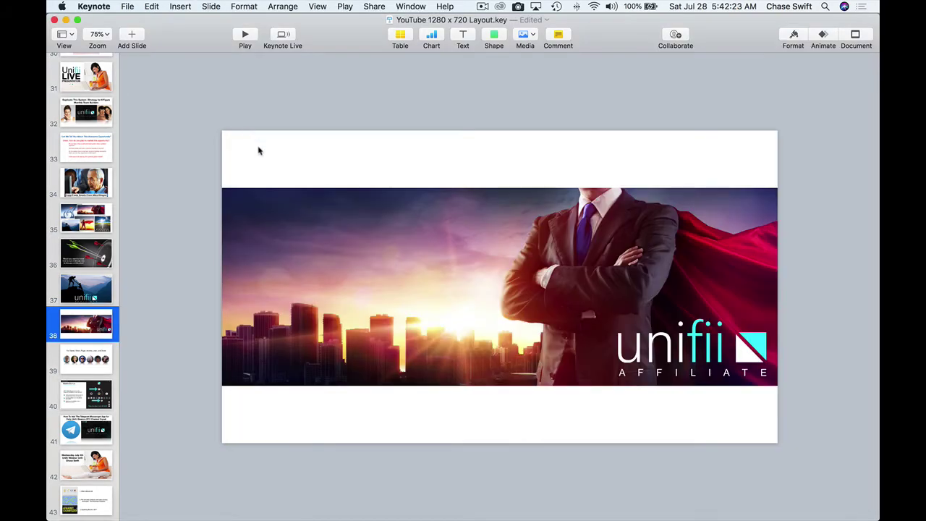
# Step: Switch to Chrome and search Google Images for "youtube logo transparent"
pyautogui.press('super+Tab')
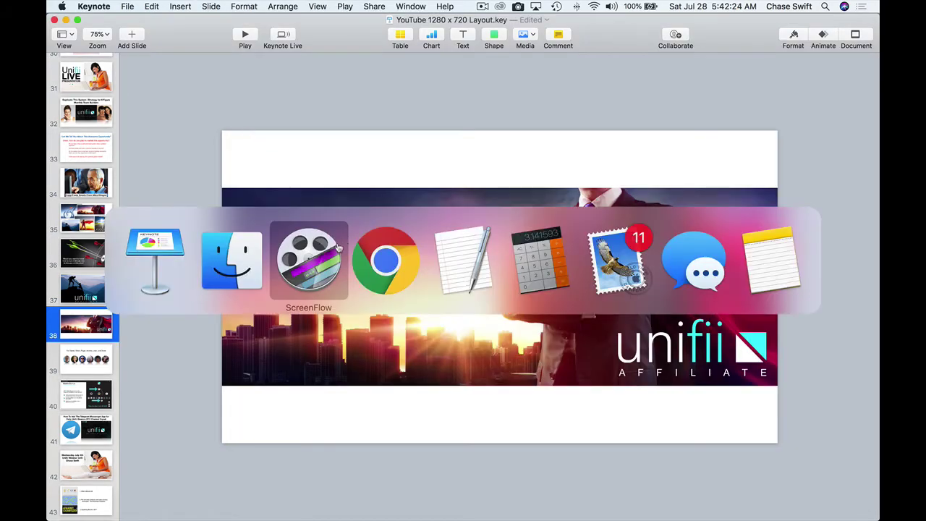
pyautogui.click(375, 259)
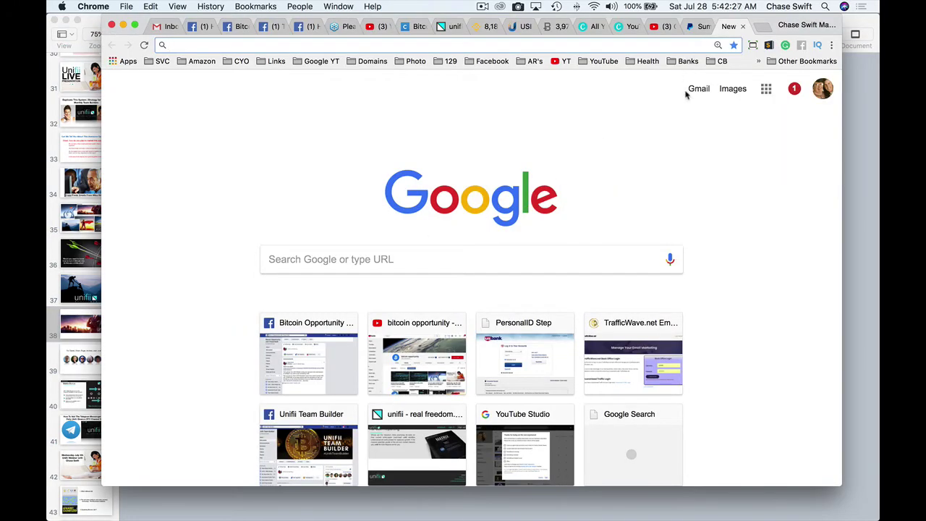
pyautogui.click(731, 92)
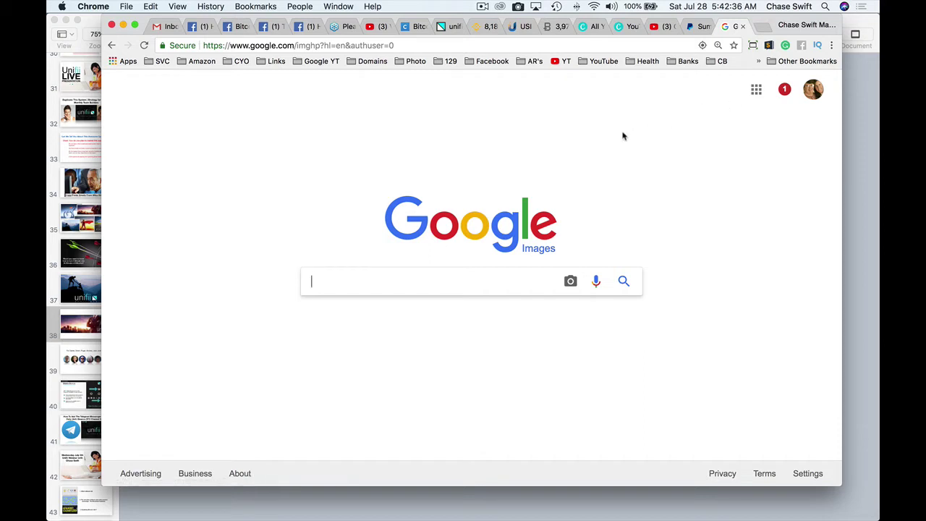
pyautogui.click(393, 288)
pyautogui.write('youtube')
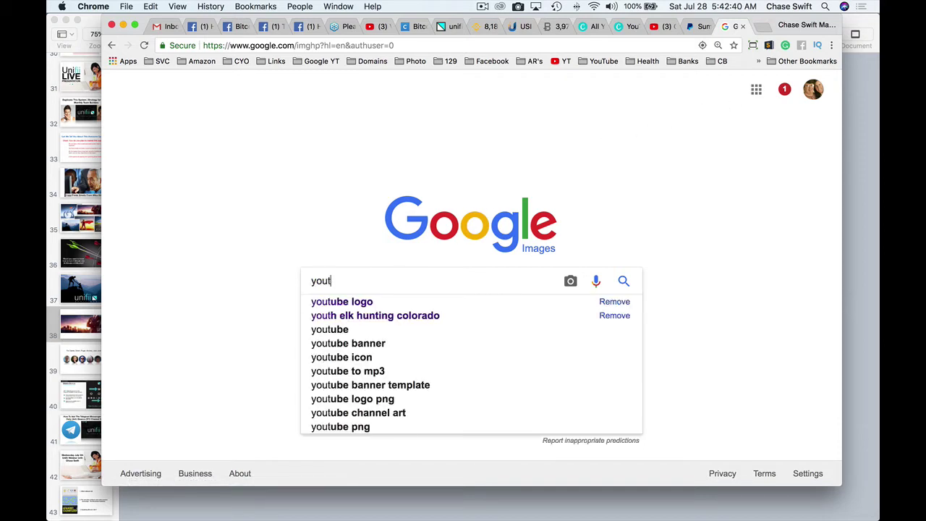
pyautogui.click(369, 301)
pyautogui.click(282, 99)
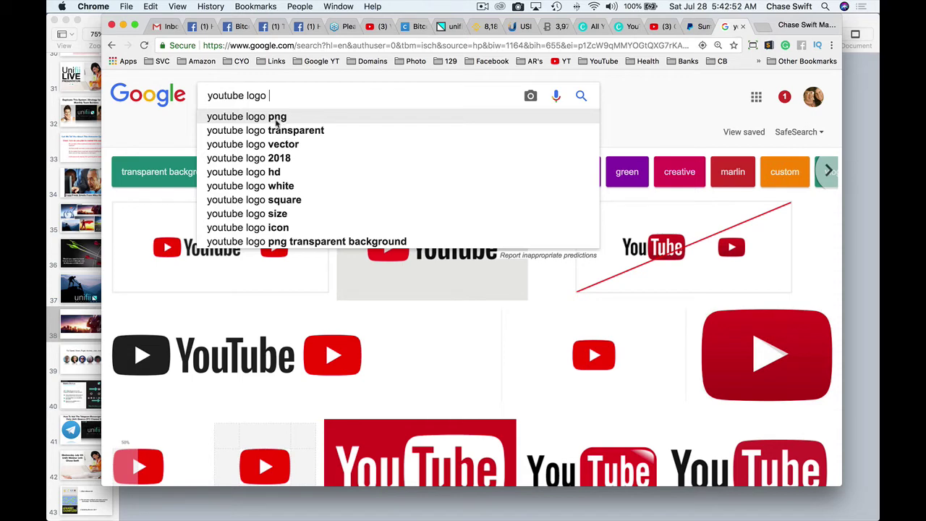
pyautogui.click(277, 133)
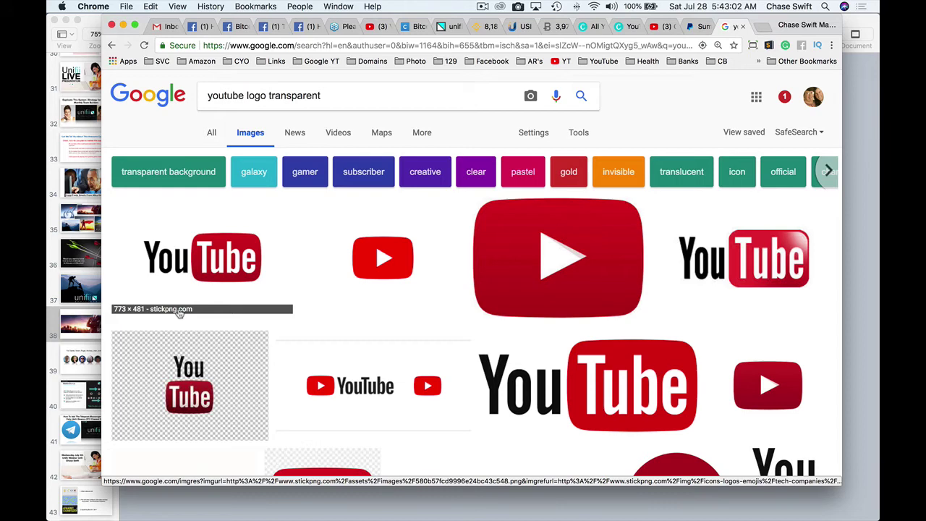
# Step: Open the 773 × 481 StickPNG YouTube logo preview, uncover the Keynote slide behind the browser, and insert the logo over the city photo
pyautogui.click(208, 255)
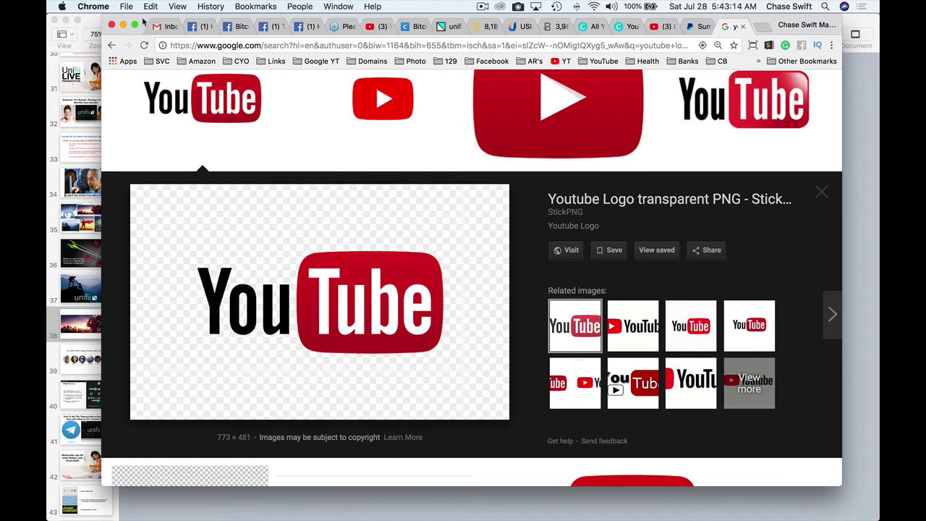
pyautogui.moveTo(143, 22); pyautogui.dragTo(455, 24)
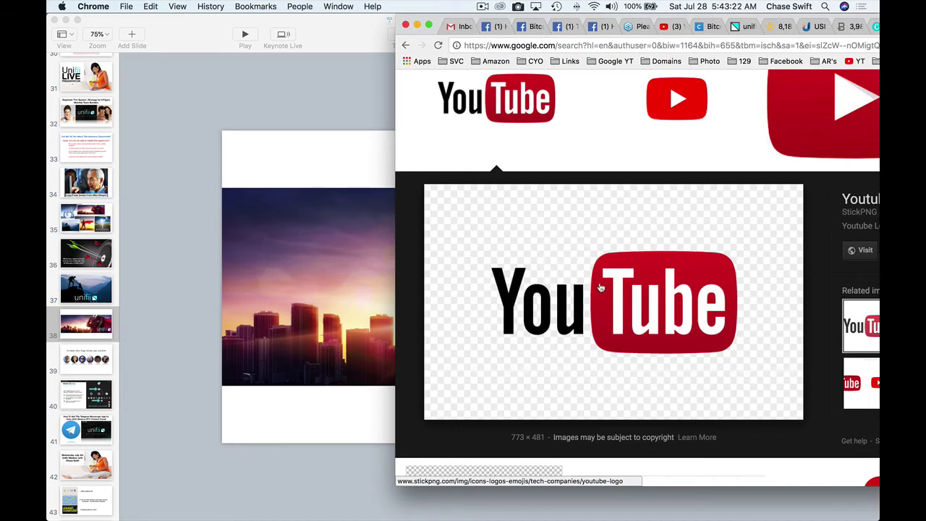
pyautogui.moveTo(601, 295); pyautogui.dragTo(296, 243)
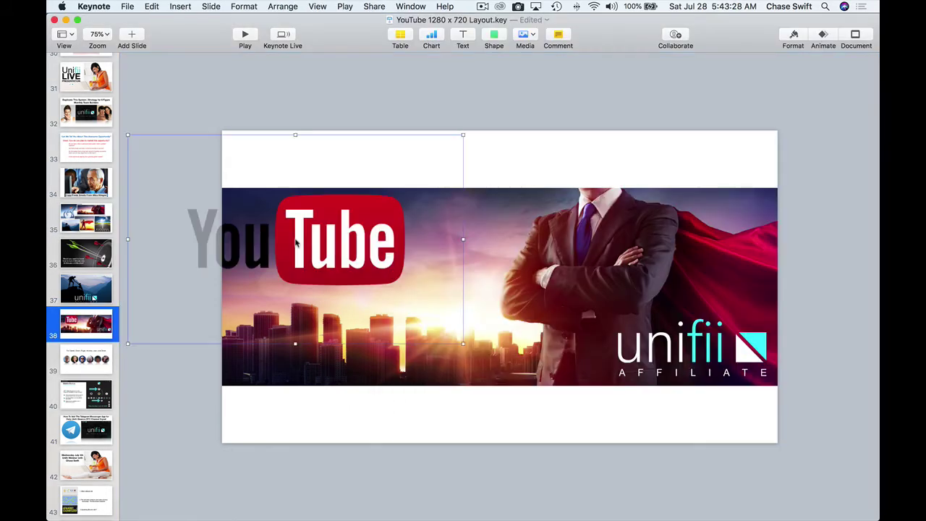
# Step: Reposition the YouTube logo over the banner photo, ending centred on the slide at x 254 pt, y 120 pt
pyautogui.click(549, 161)
pyautogui.moveTo(377, 232); pyautogui.dragTo(449, 267)
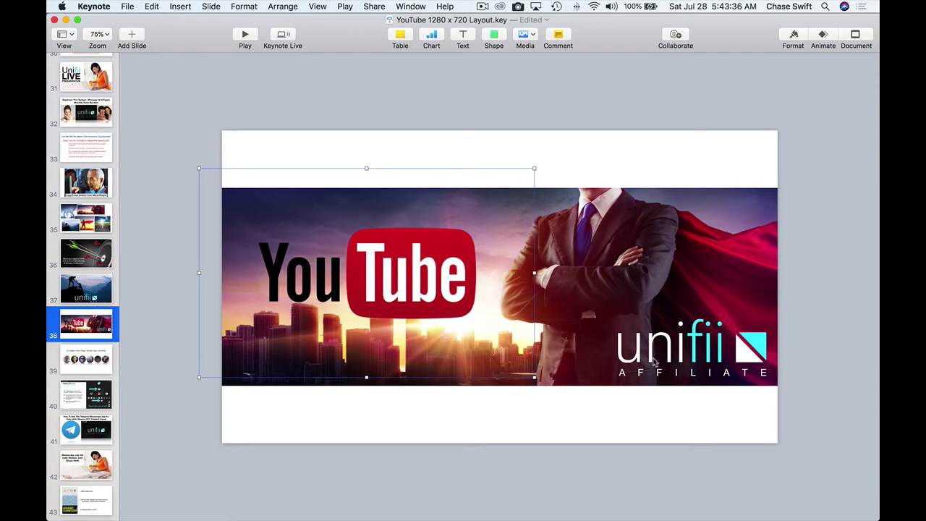
pyautogui.click(608, 167)
pyautogui.moveTo(426, 267); pyautogui.dragTo(393, 230)
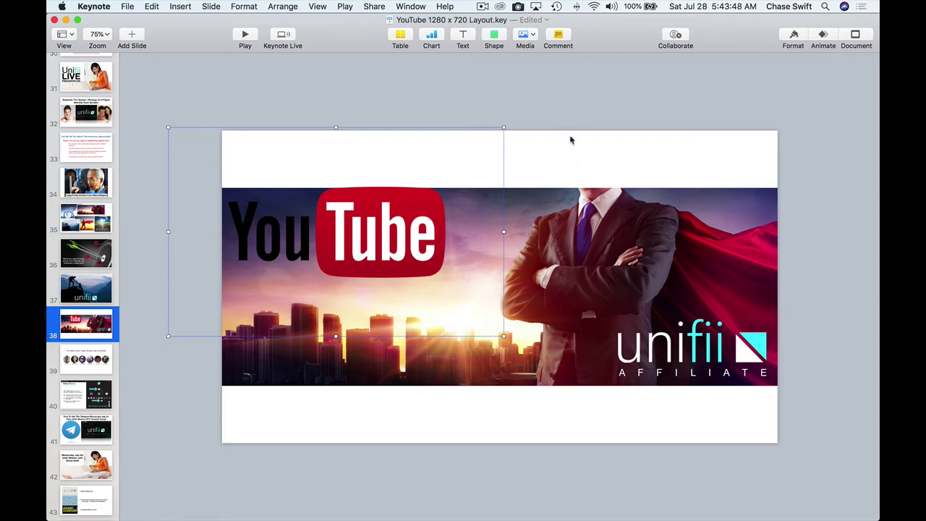
pyautogui.moveTo(399, 237); pyautogui.dragTo(537, 280)
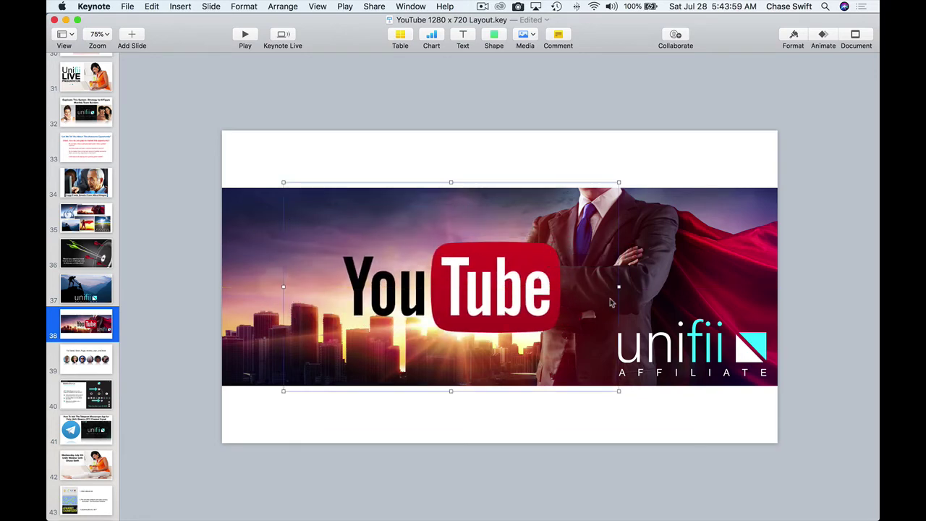
pyautogui.click(580, 162)
pyautogui.moveTo(483, 262); pyautogui.dragTo(496, 289)
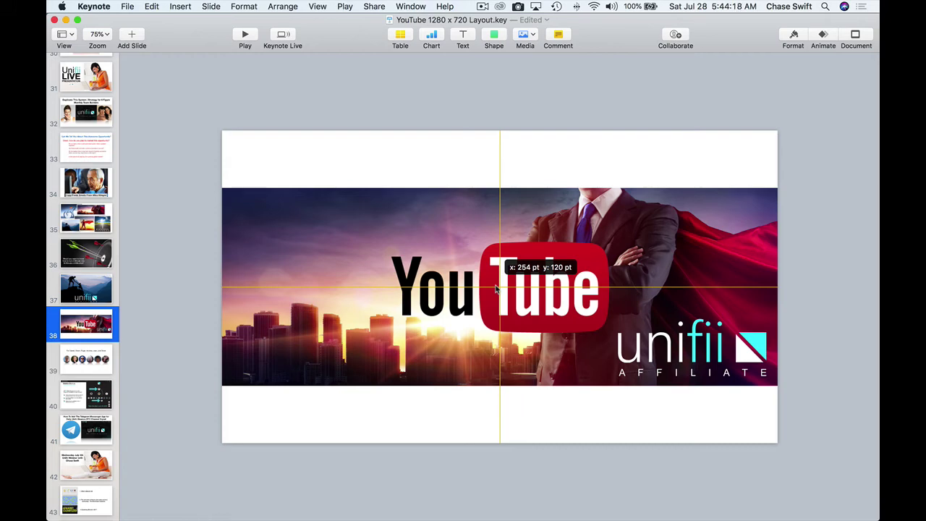
pyautogui.moveTo(497, 288); pyautogui.dragTo(527, 301)
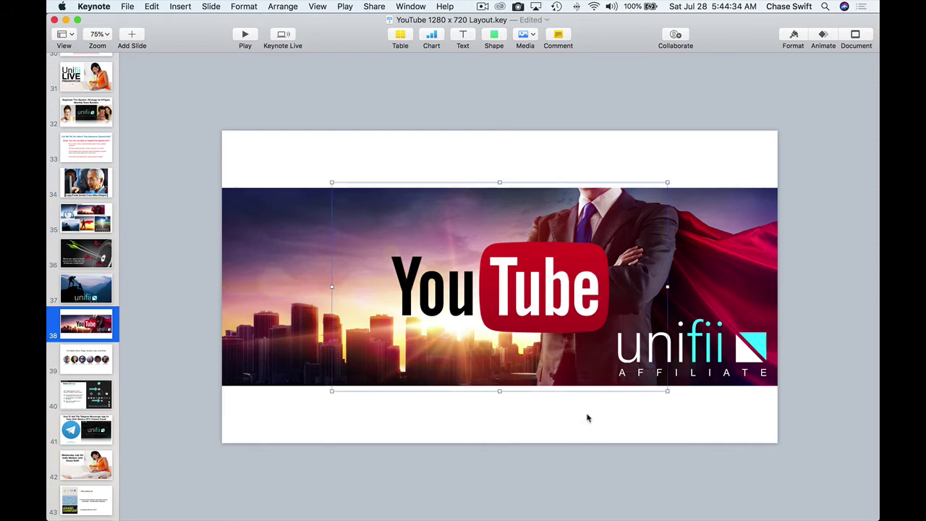
# Step: Delete the YouTube logo from the banner slide
pyautogui.click(589, 416)
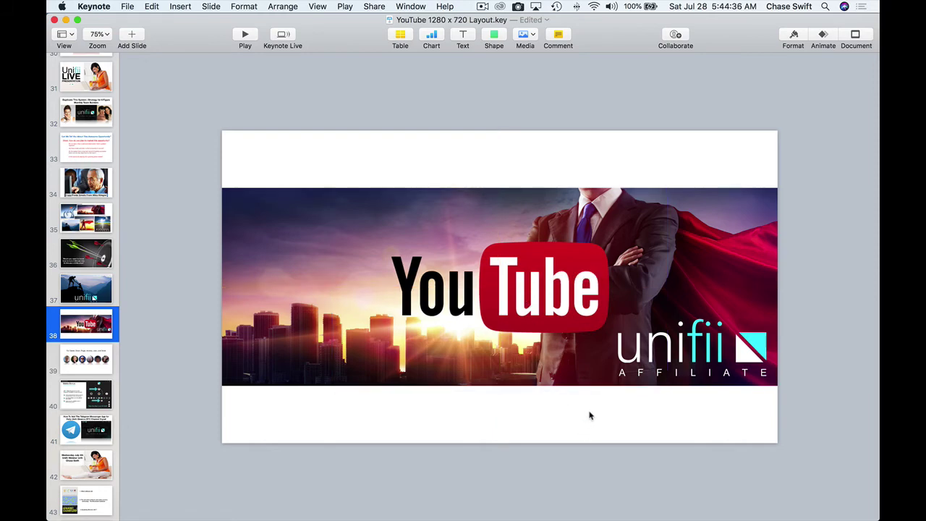
pyautogui.click(489, 283)
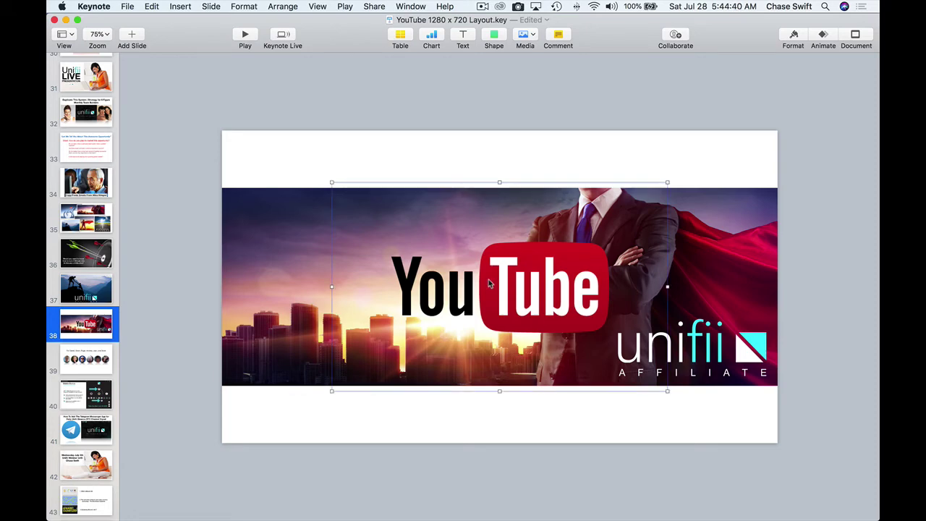
pyautogui.press('Delete')
# Step: Switch to Chrome, close the YouTube logo preview, and search Google Images for "family transparent background"
pyautogui.press('super+Tab')
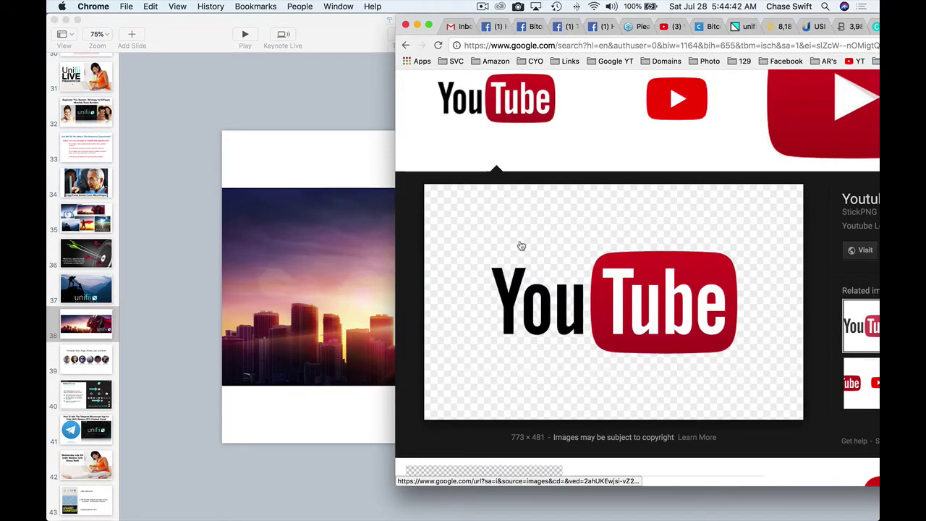
pyautogui.scroll(5, 523, 163)
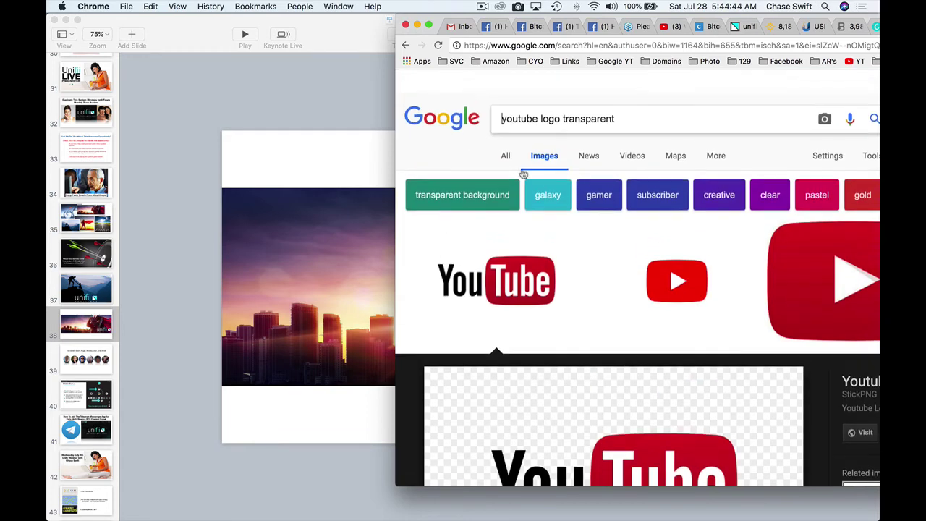
pyautogui.click(518, 254)
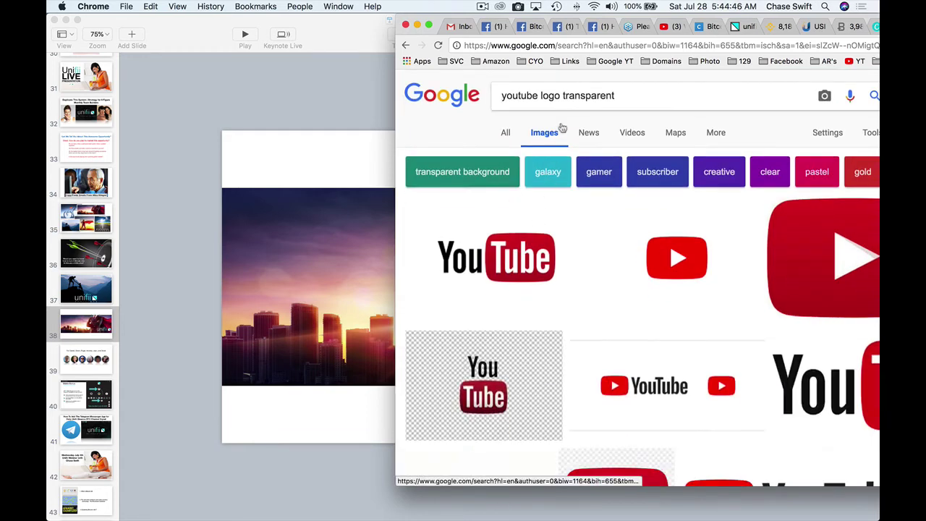
pyautogui.doubleClick(526, 95)
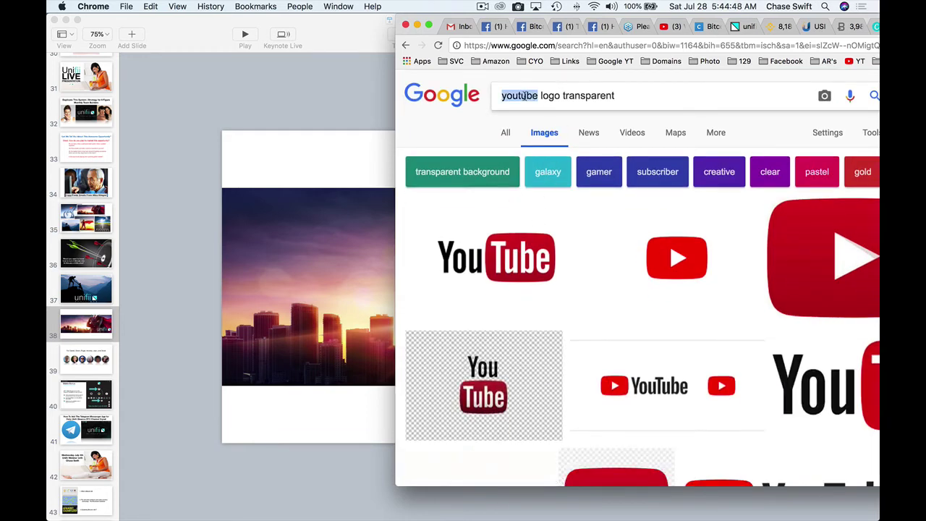
pyautogui.write('family')
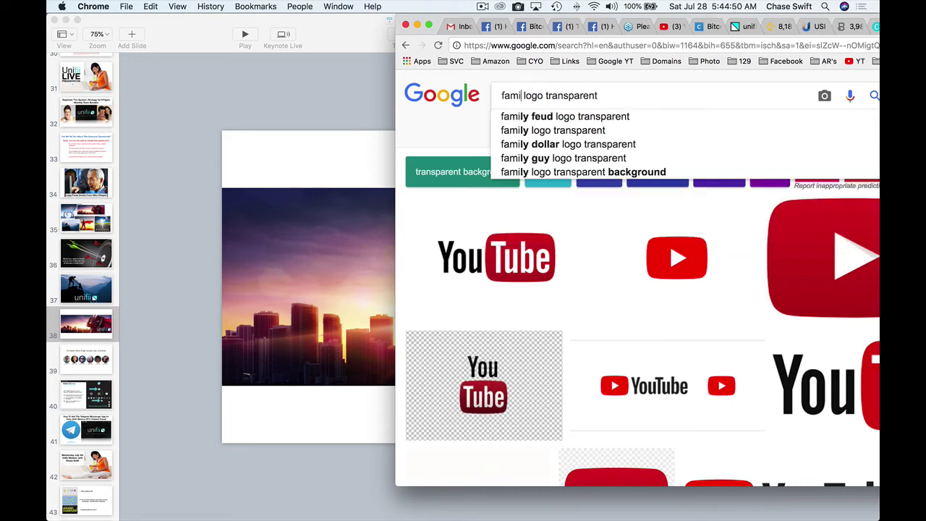
pyautogui.doubleClick(544, 97)
pyautogui.press('BackSpace')
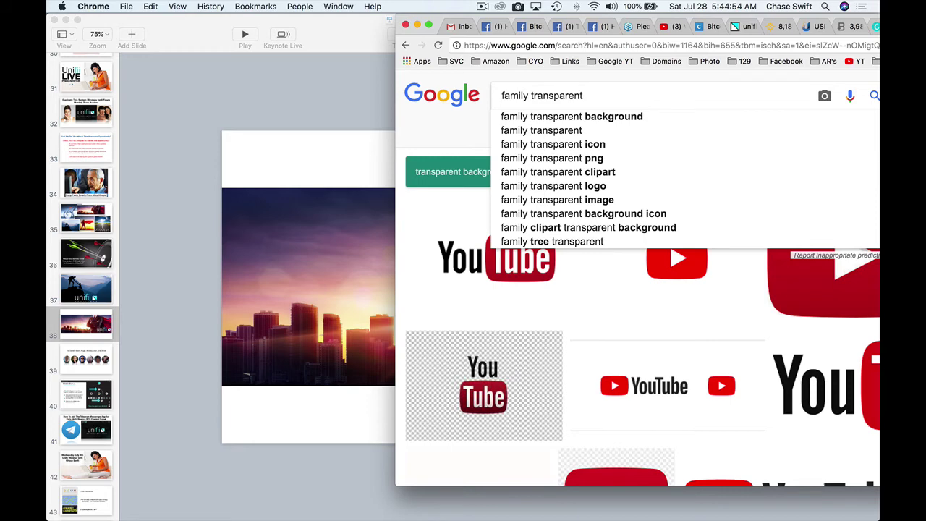
pyautogui.click(597, 118)
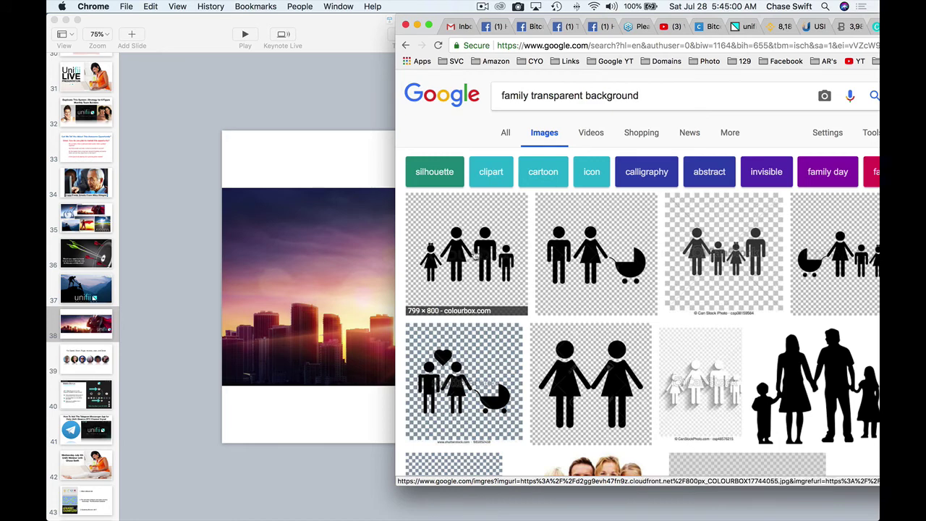
# Step: Insert the 123rf picture of two black female figures holding hands from the search results onto the banner slide
pyautogui.scroll(-2, 576, 316)
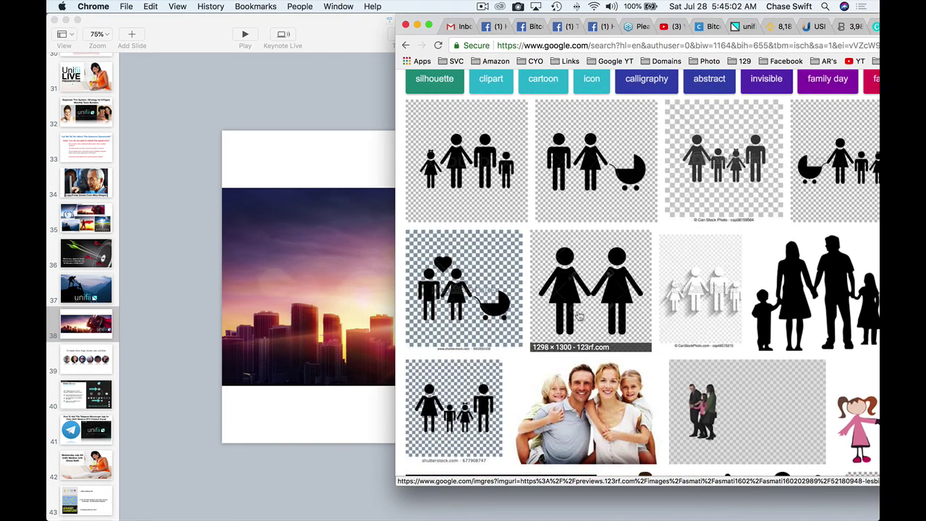
pyautogui.scroll(1, 578, 315)
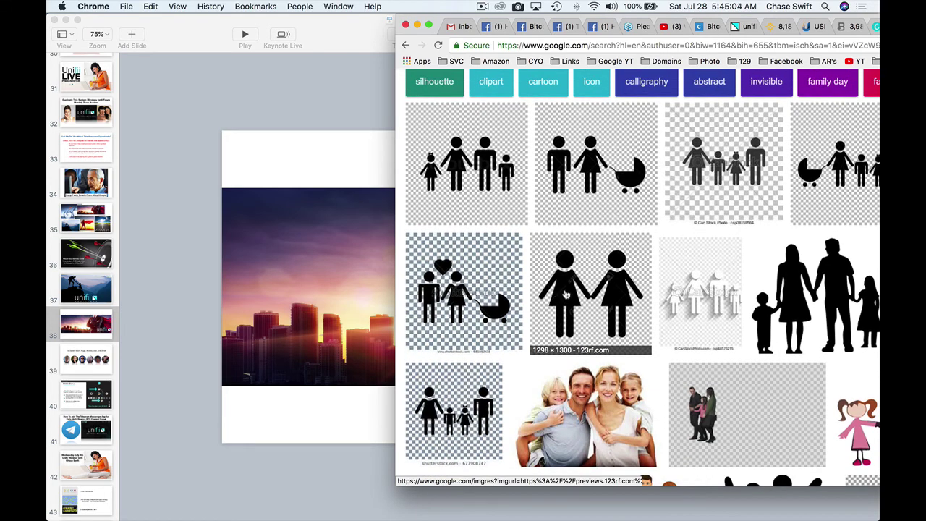
pyautogui.moveTo(566, 293); pyautogui.dragTo(338, 264)
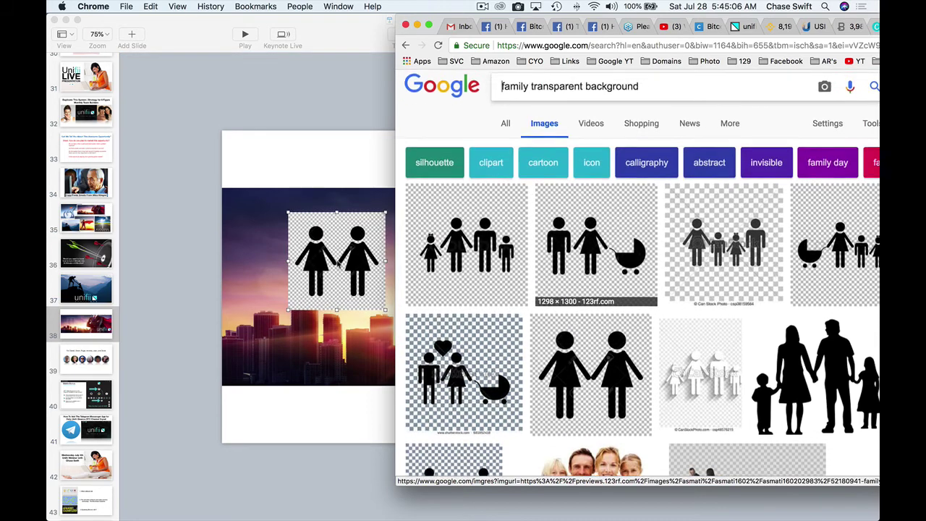
# Step: Return to Keynote, move the checkered two-figure picture toward the middle of the photo, and delete it
pyautogui.click(370, 177)
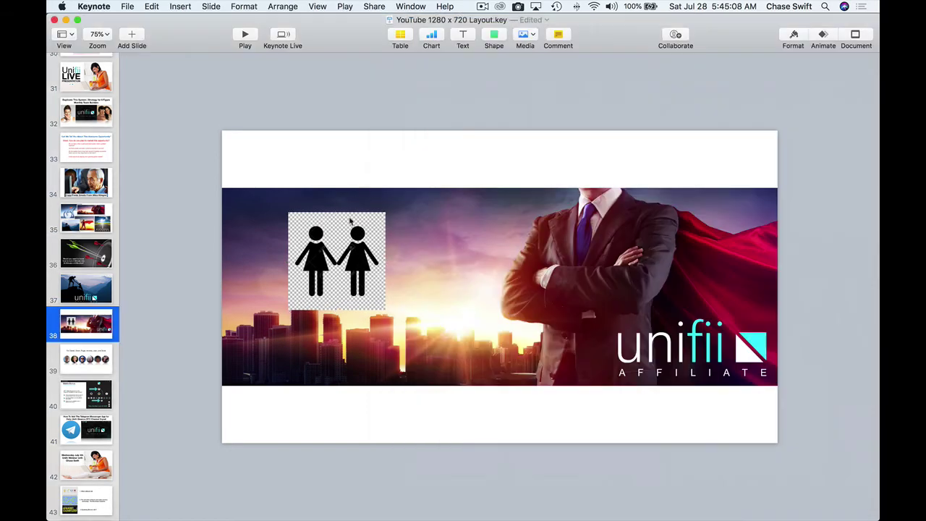
pyautogui.moveTo(364, 233); pyautogui.dragTo(490, 229)
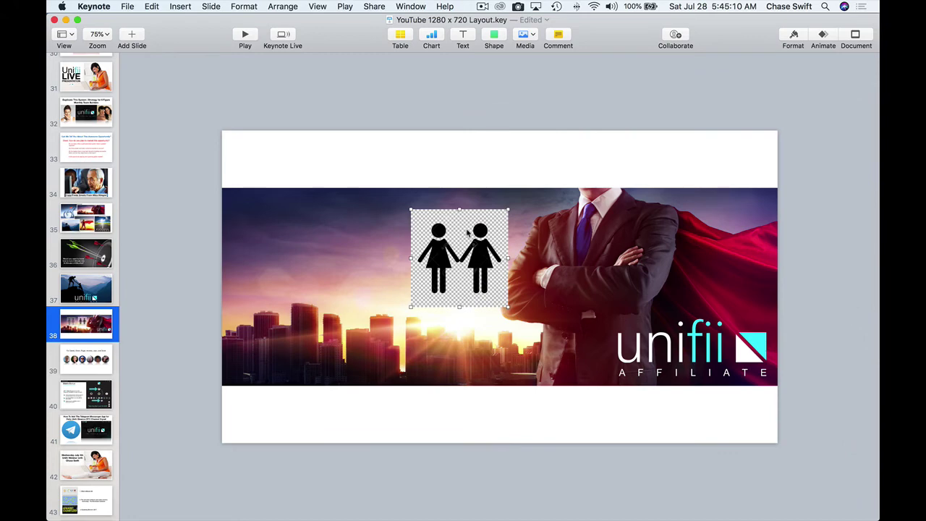
pyautogui.press('Delete')
# Step: Switch to Chrome, browse the family image results, and insert the heart-outline family picture over the photo's city side
pyautogui.press('super+Tab')
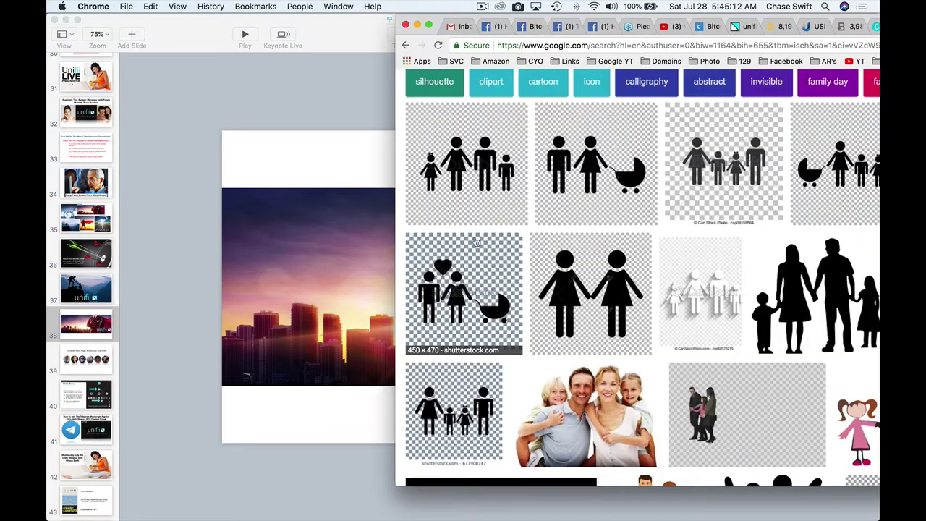
pyautogui.scroll(3, 518, 281)
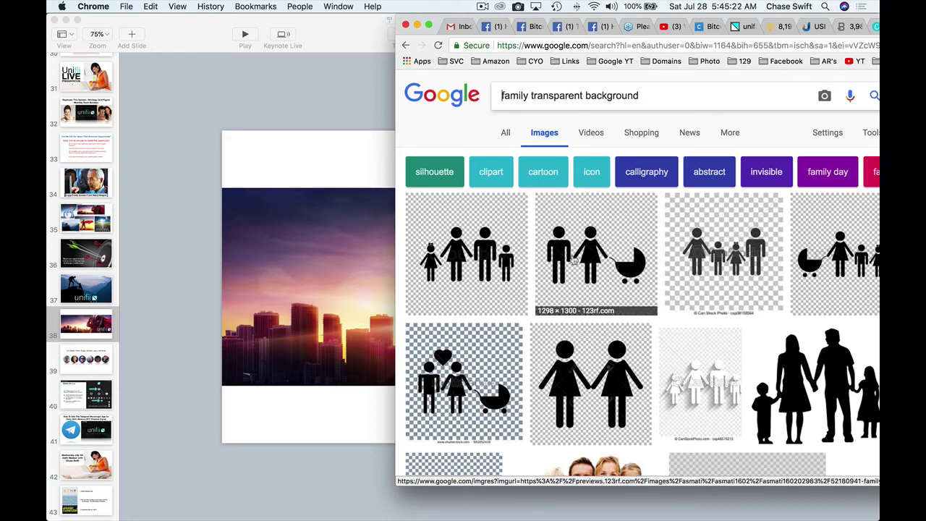
pyautogui.scroll(-10, 498, 250)
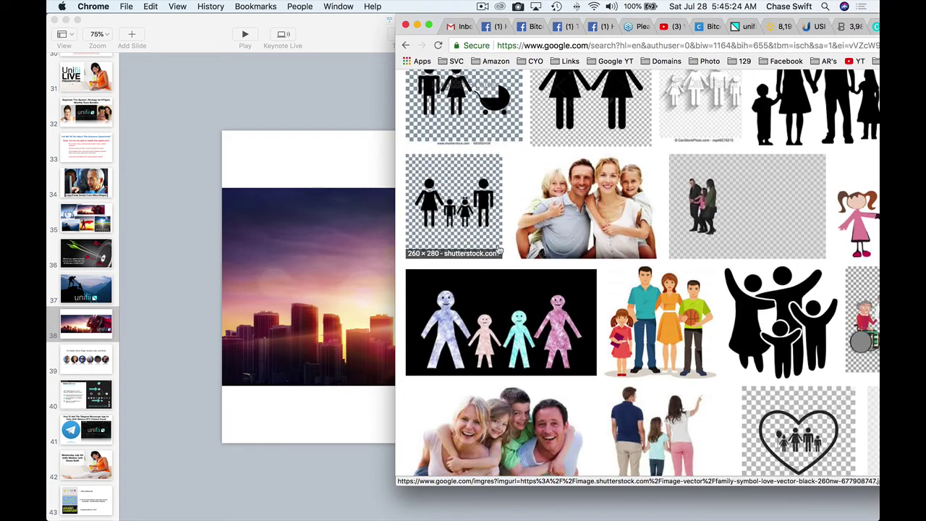
pyautogui.scroll(-2, 498, 249)
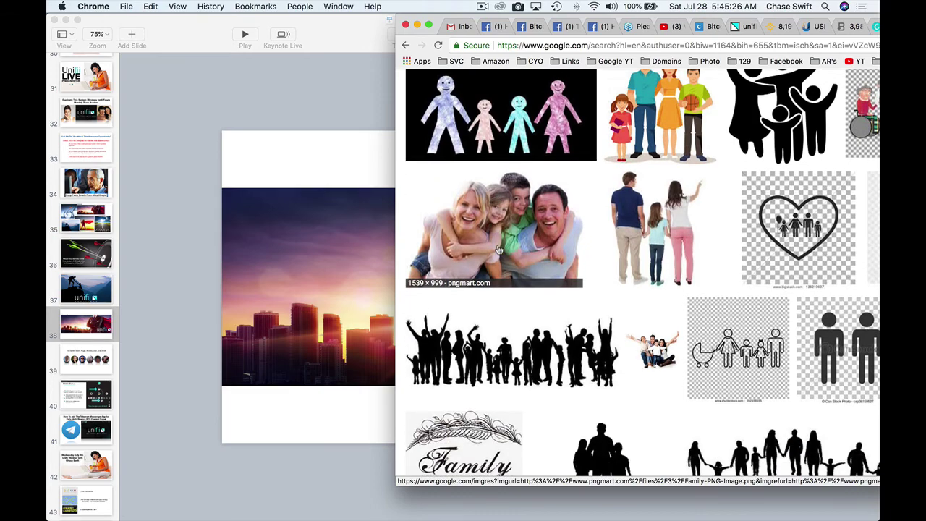
pyautogui.moveTo(760, 252); pyautogui.dragTo(289, 274)
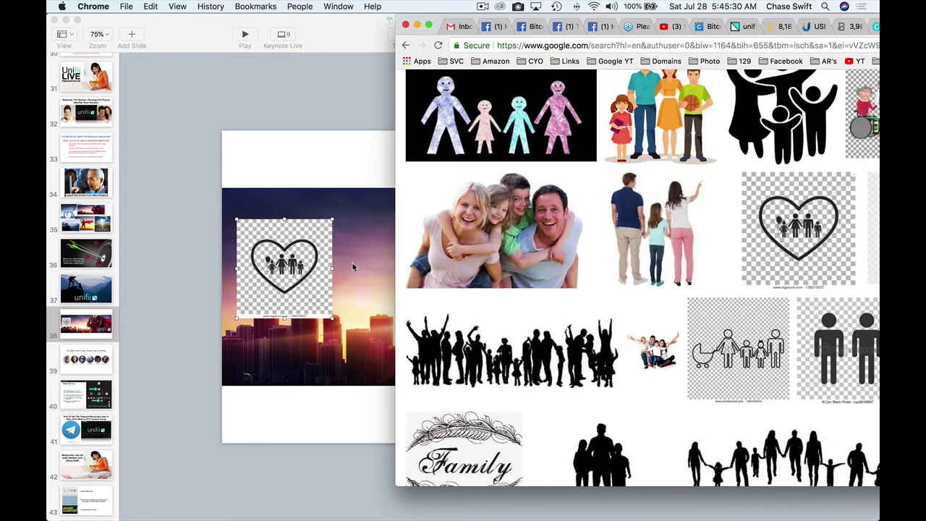
# Step: Return to Keynote and delete the checkered heart family picture from the banner slide
pyautogui.click(313, 209)
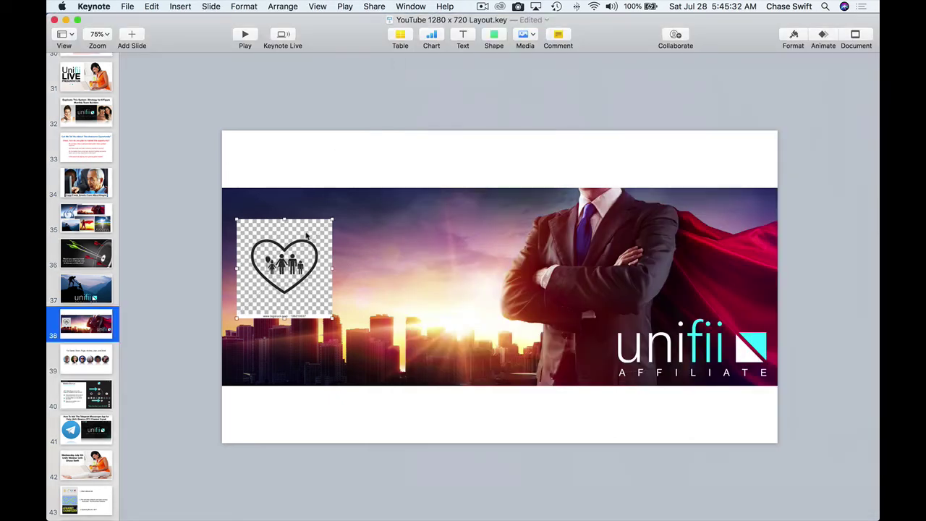
pyautogui.press('BackSpace')
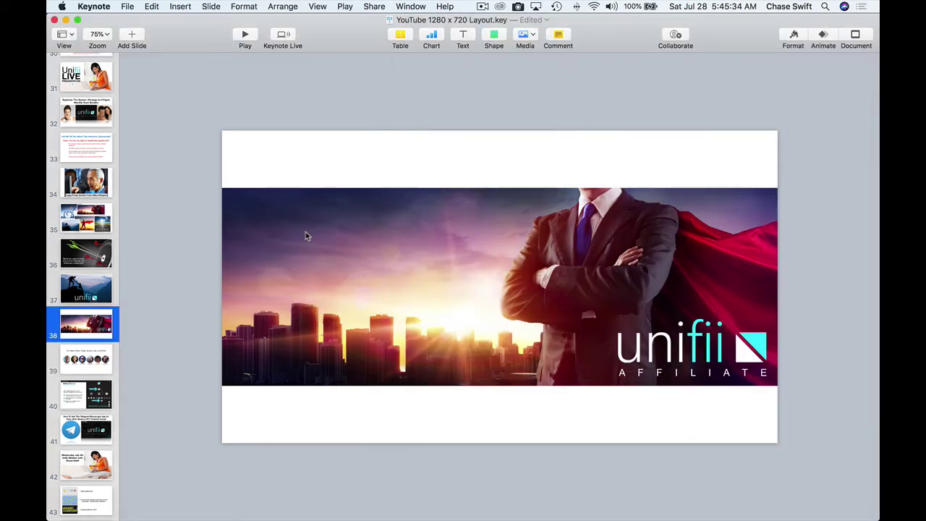
# Step: Switch to Chrome and open the Advanced Image Search form for the "family transparent background" query
pyautogui.press('super+Tab')
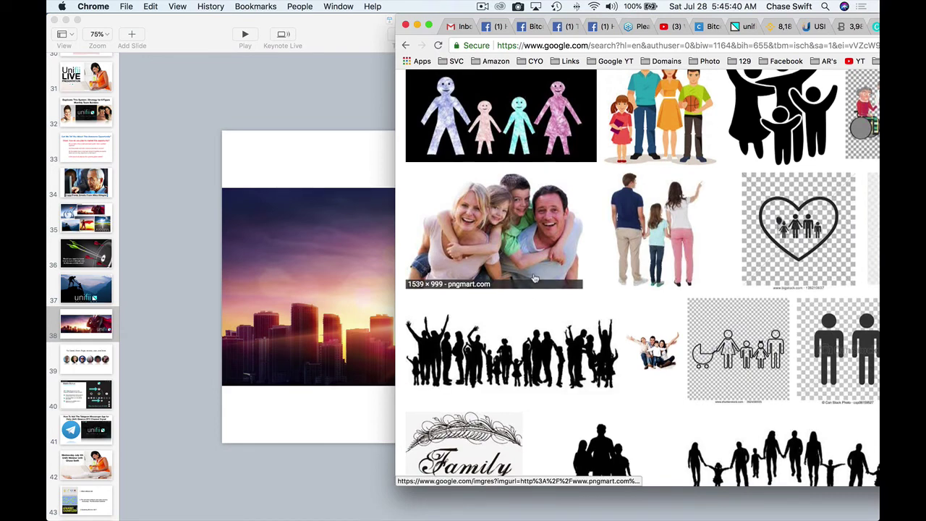
pyautogui.scroll(5, 535, 275)
pyautogui.scroll(4, 533, 277)
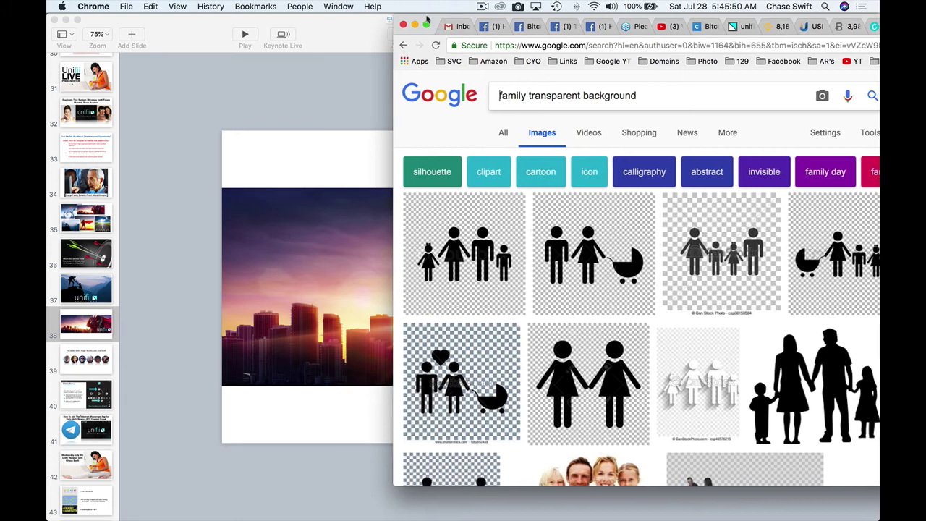
pyautogui.moveTo(439, 25); pyautogui.dragTo(280, 25)
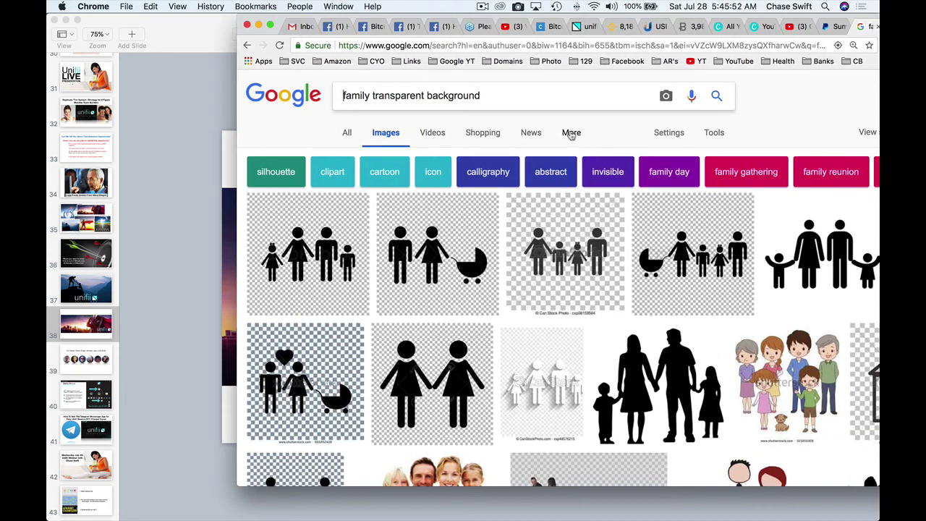
pyautogui.click(571, 133)
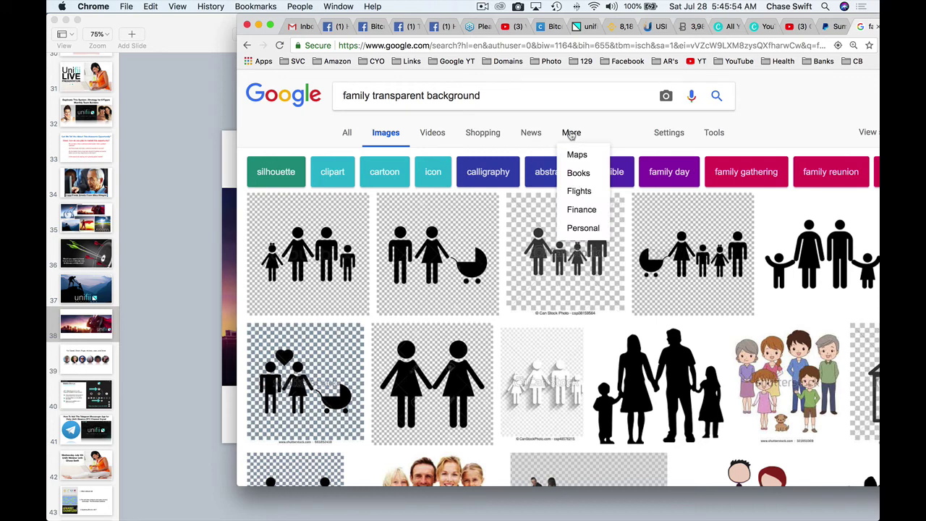
pyautogui.click(573, 134)
pyautogui.click(672, 135)
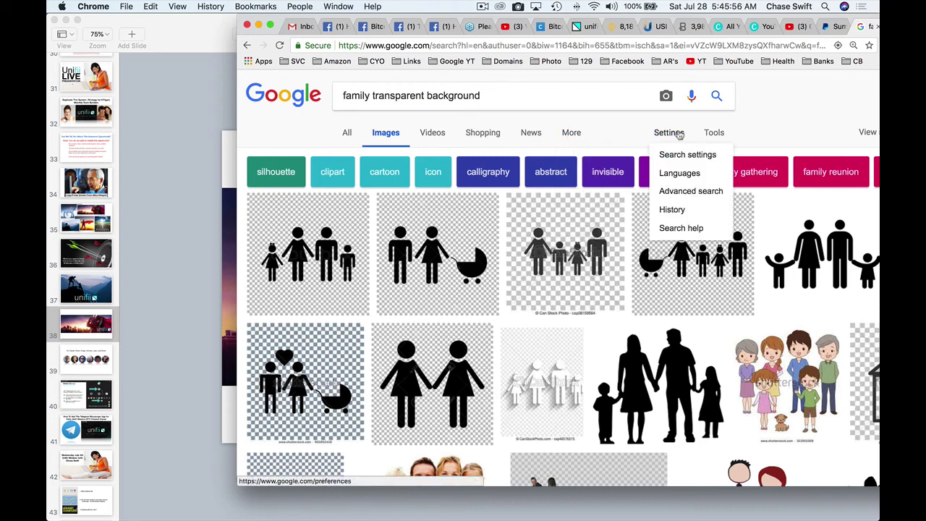
pyautogui.click(680, 196)
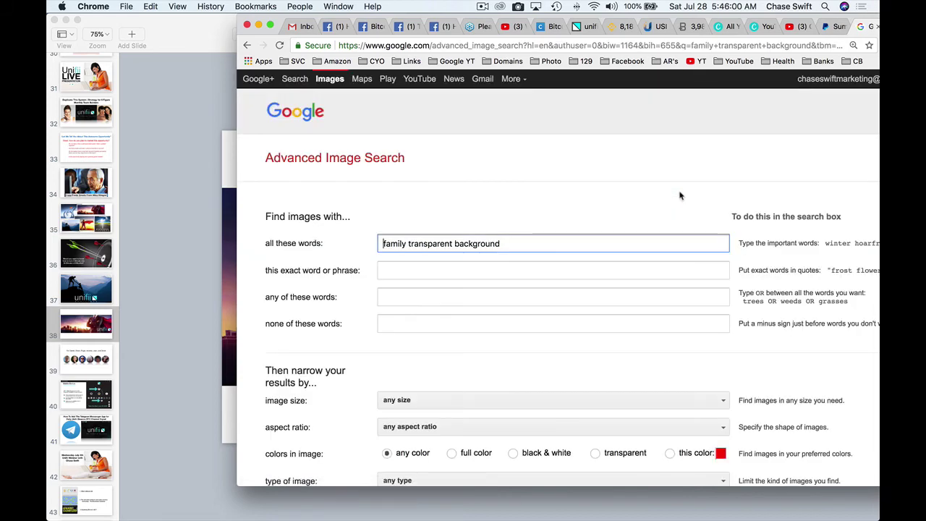
# Step: Set the usage rights to "free to use, share or modify, even commercially" and run the advanced image search
pyautogui.scroll(-5, 562, 263)
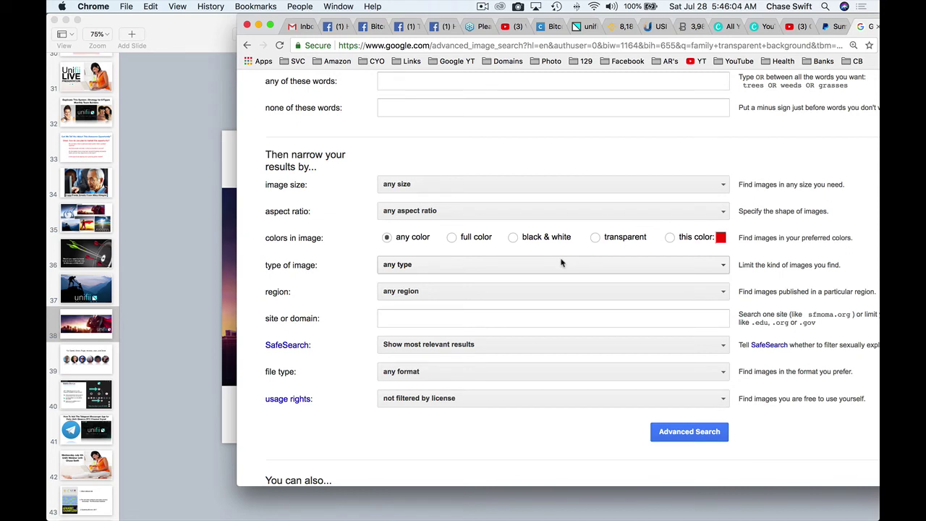
pyautogui.click(426, 407)
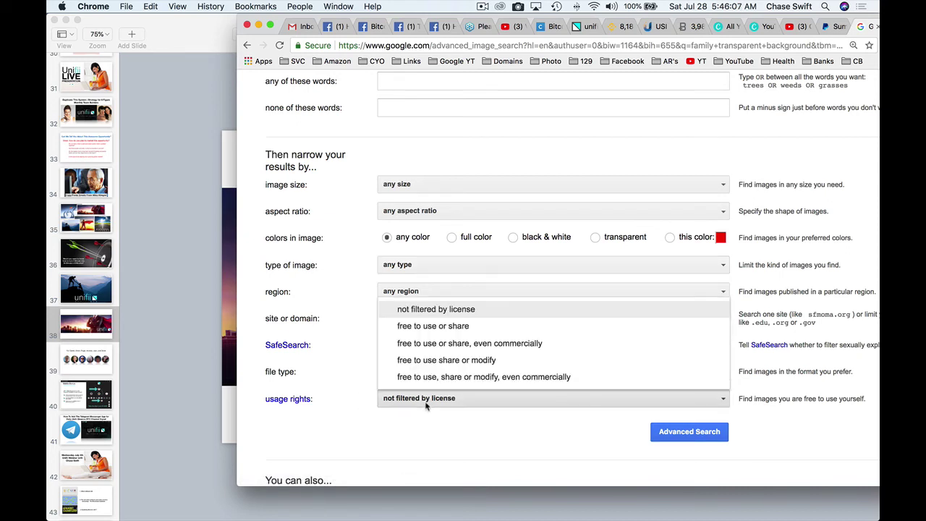
pyautogui.click(456, 378)
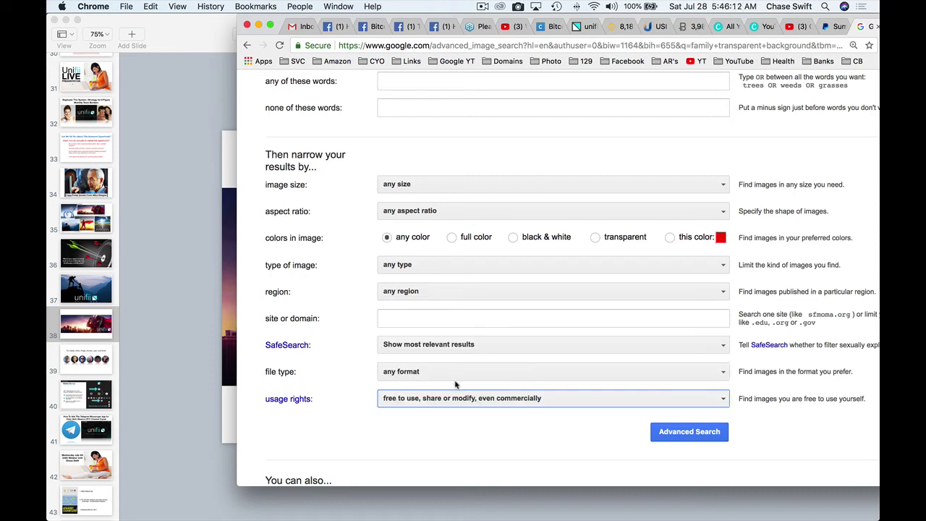
pyautogui.click(406, 403)
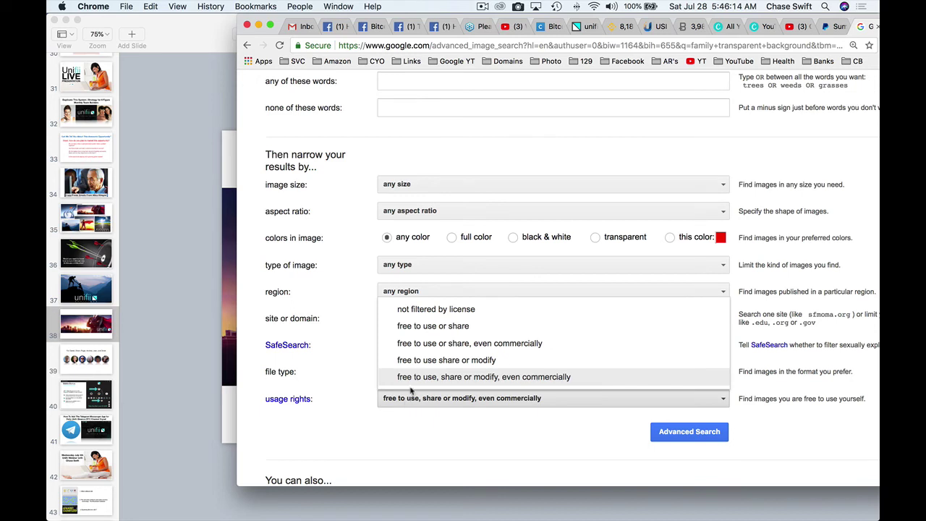
pyautogui.click(414, 378)
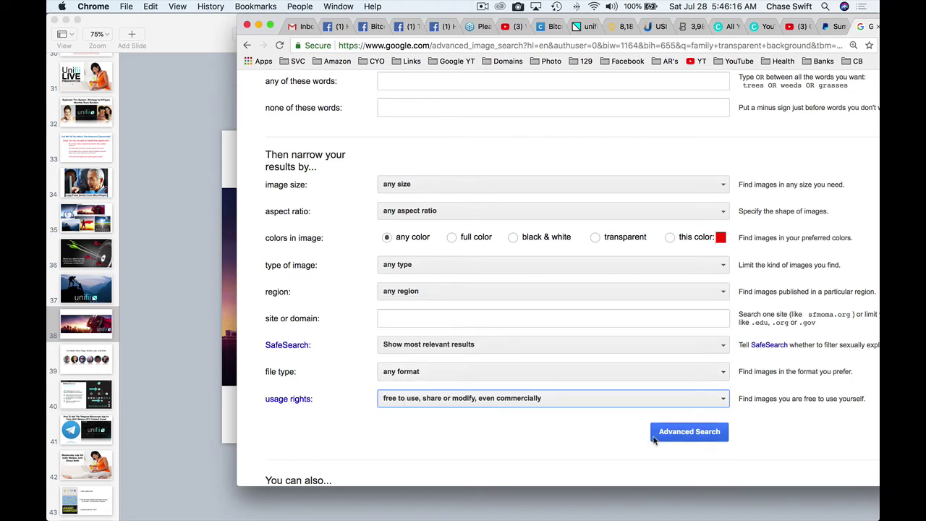
pyautogui.click(688, 432)
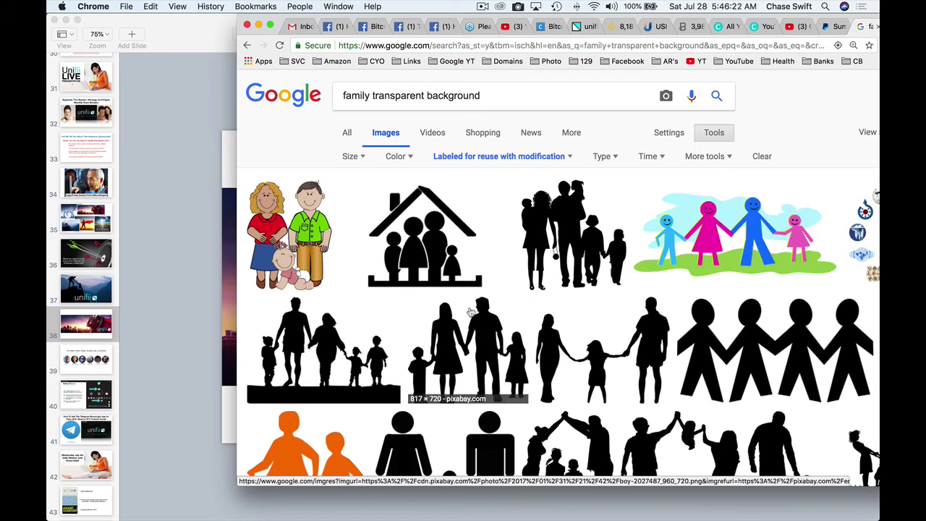
# Step: Insert the cartoon picture of a mother, father and crawling baby from the image results onto the Keynote banner slide
pyautogui.moveTo(275, 22); pyautogui.dragTo(516, 56)
pyautogui.moveTo(506, 272)
pyautogui.mouseDown()
pyautogui.moveTo(459, 252)
pyautogui.moveTo(409, 258)
pyautogui.moveTo(516, 259)
pyautogui.mouseUp()
pyautogui.click(516, 259)
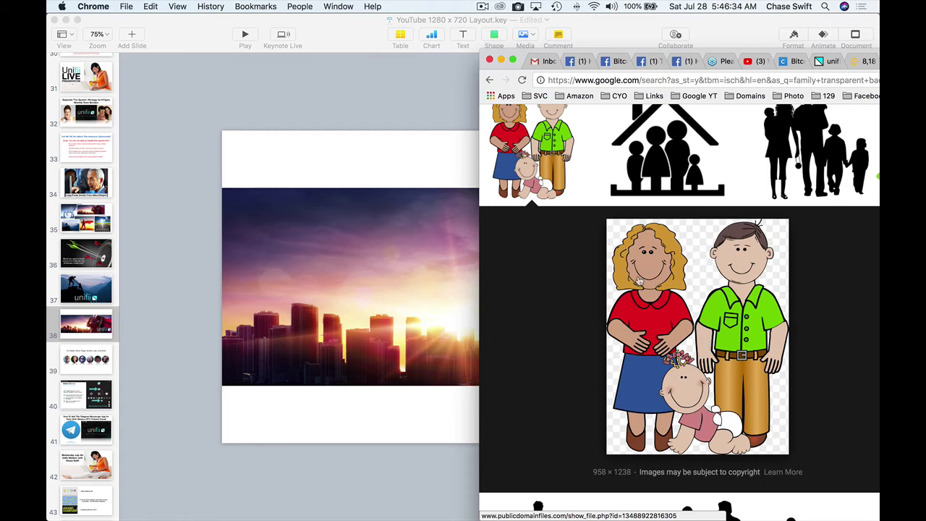
pyautogui.moveTo(649, 269); pyautogui.dragTo(318, 242)
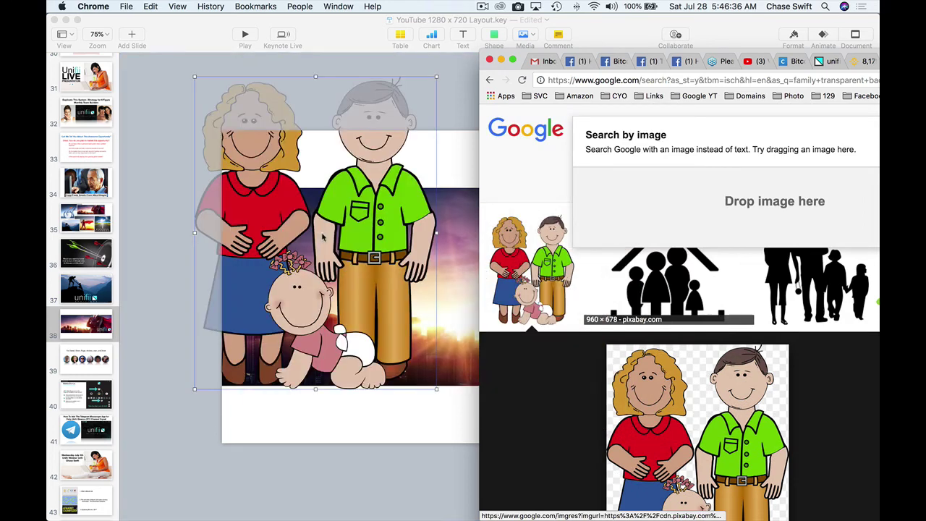
# Step: Return to Keynote and move the cartoon family picture fully onto the slide, over the city side of the photo
pyautogui.click(463, 115)
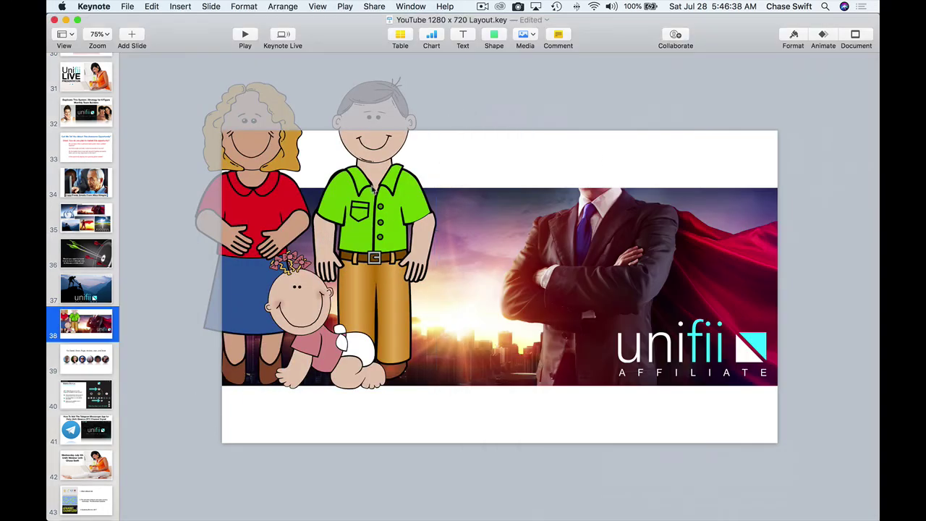
pyautogui.moveTo(373, 189); pyautogui.dragTo(409, 237)
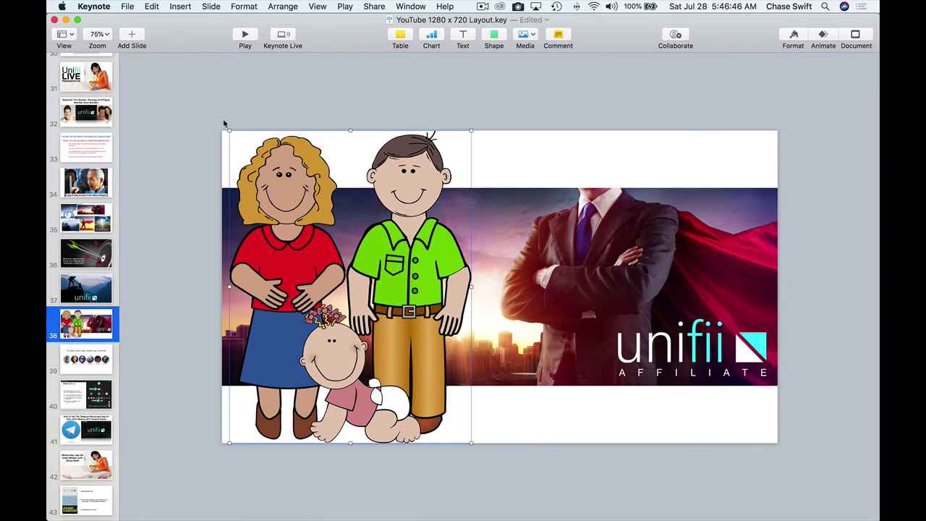
pyautogui.moveTo(316, 206); pyautogui.dragTo(347, 208)
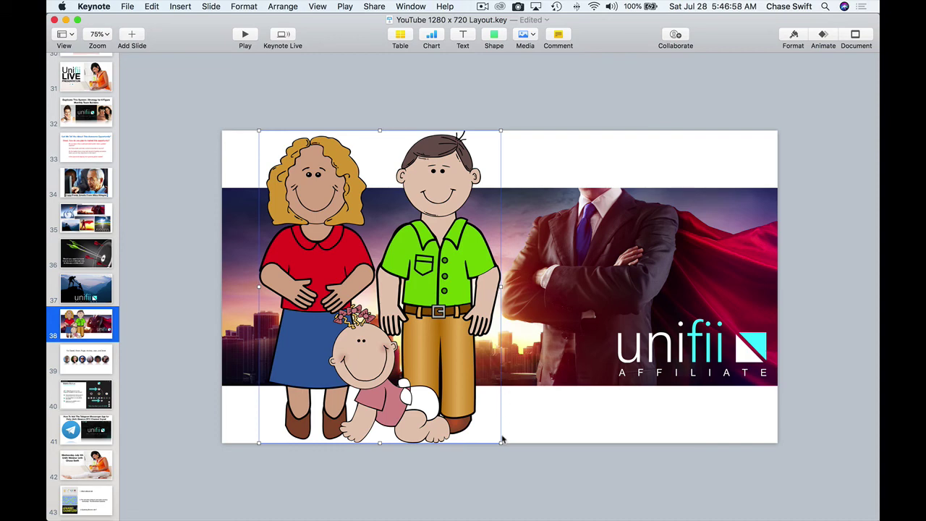
# Step: Shrink the cartoon family picture to less than half its size and move it into the photo's upper-left corner
pyautogui.moveTo(503, 444); pyautogui.dragTo(373, 251)
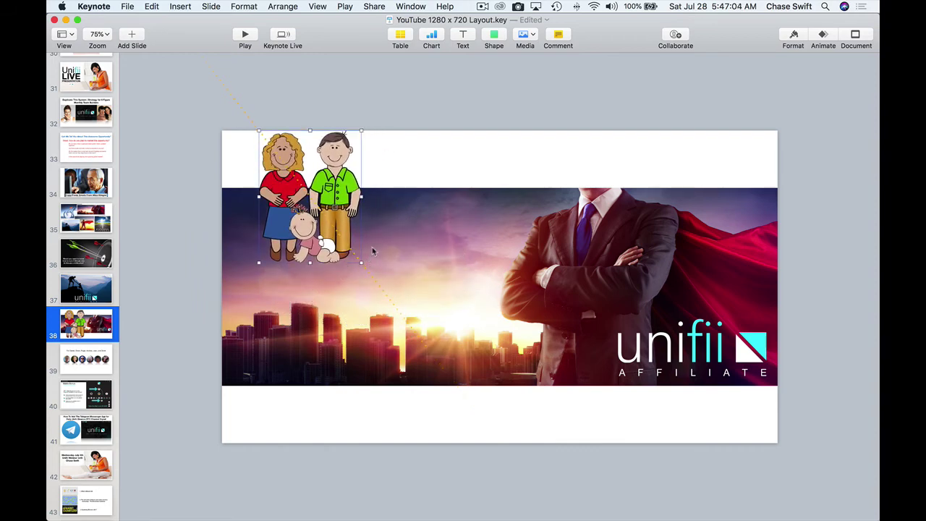
pyautogui.click(403, 152)
pyautogui.moveTo(338, 185); pyautogui.dragTo(302, 248)
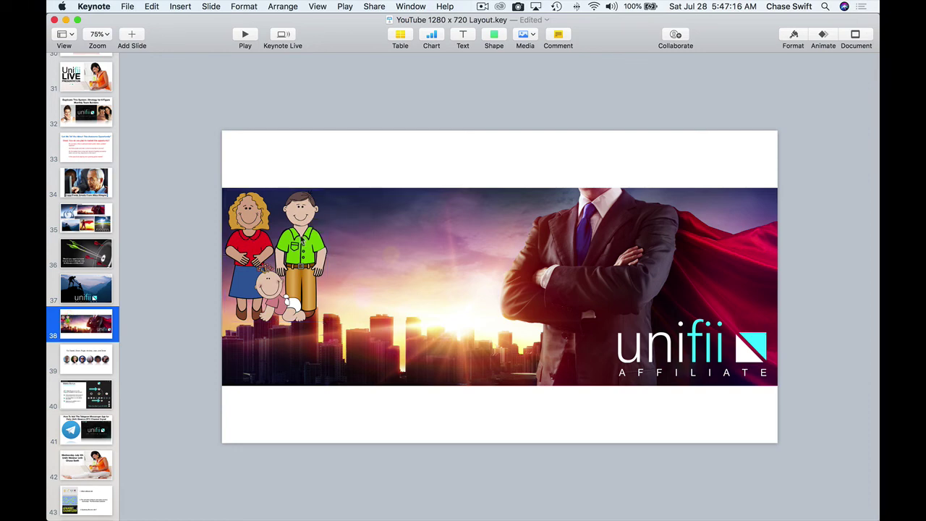
pyautogui.moveTo(298, 247)
pyautogui.mouseDown()
pyautogui.moveTo(618, 318)
pyautogui.moveTo(578, 299)
pyautogui.moveTo(299, 246)
pyautogui.mouseUp()
pyautogui.click(325, 184)
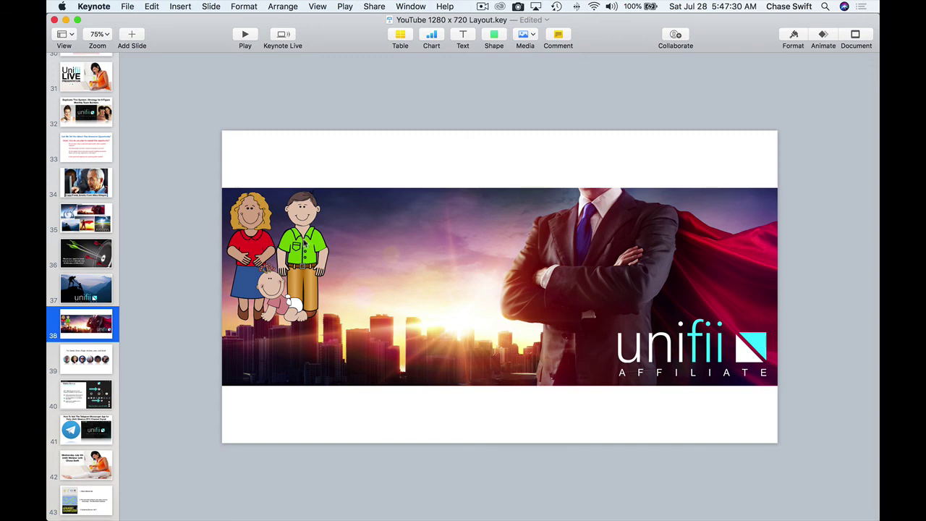
# Step: Move the cartoon family picture beside the caped man in the middle of the photo, and delete it
pyautogui.moveTo(304, 243); pyautogui.dragTo(477, 277)
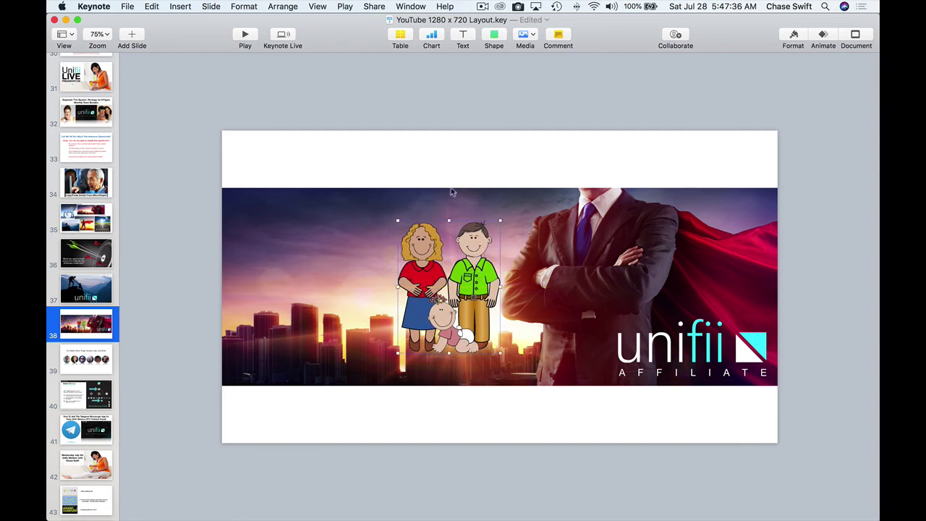
pyautogui.click(421, 202)
pyautogui.click(422, 247)
pyautogui.press('Delete')
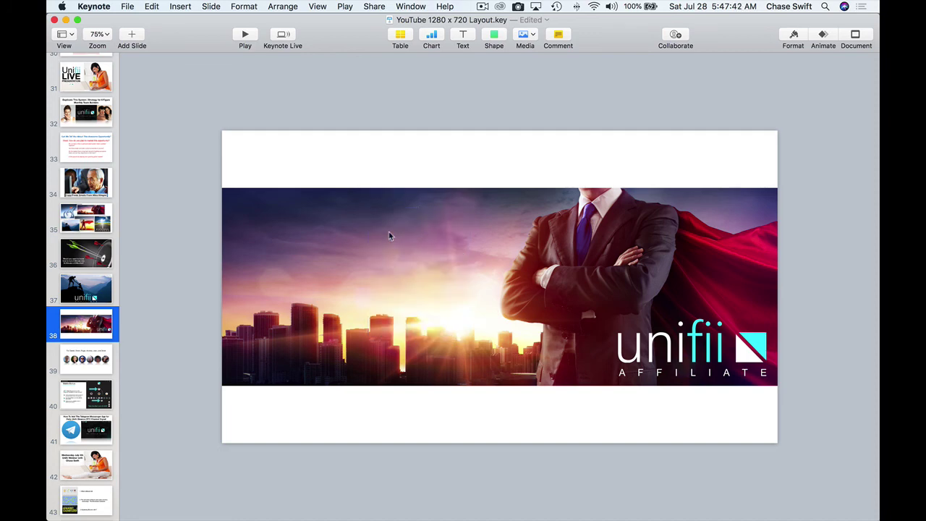
# Step: Move the Unifii Affiliate logo up over the man's suit and back to the photo's lower-right corner
pyautogui.moveTo(750, 350); pyautogui.dragTo(708, 332)
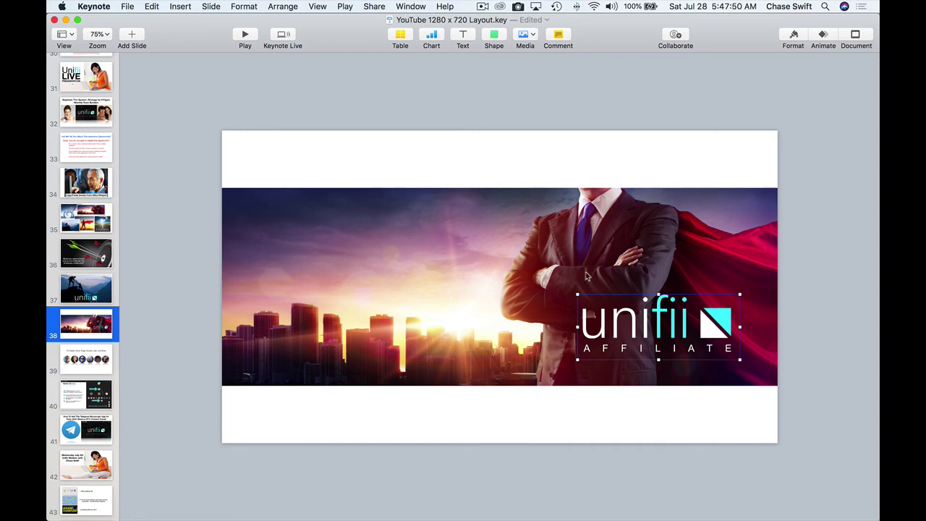
pyautogui.moveTo(720, 327); pyautogui.dragTo(756, 347)
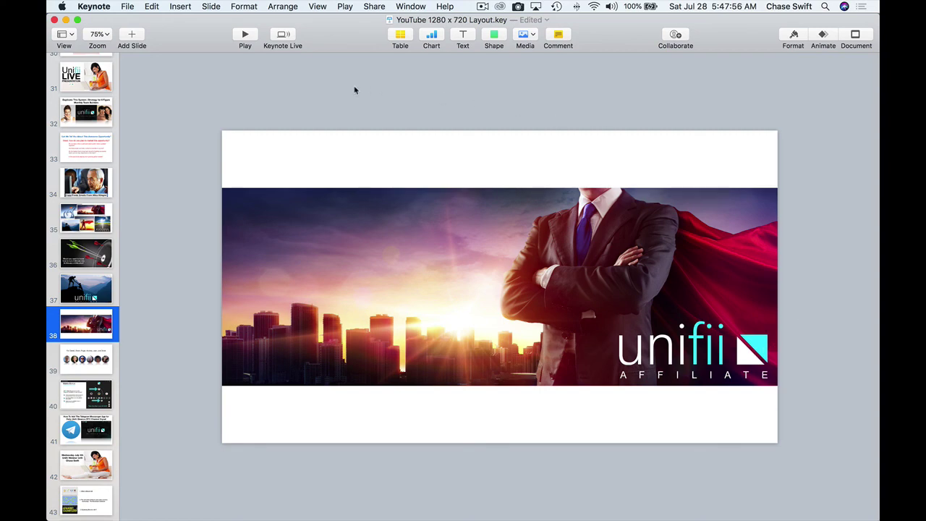